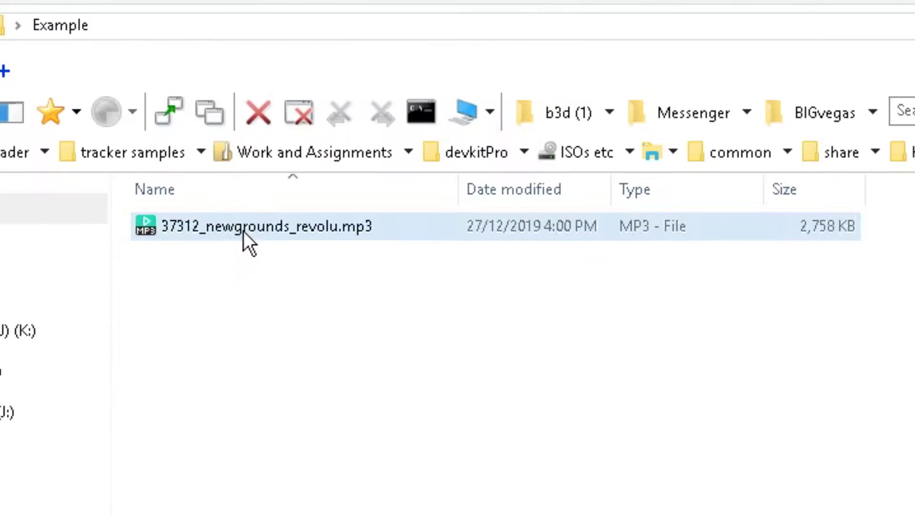
Preview 37312_newgrounds_revolu.mp3 in the Example folder
{"action": "mouse_move", "coordinate": [244, 231]}
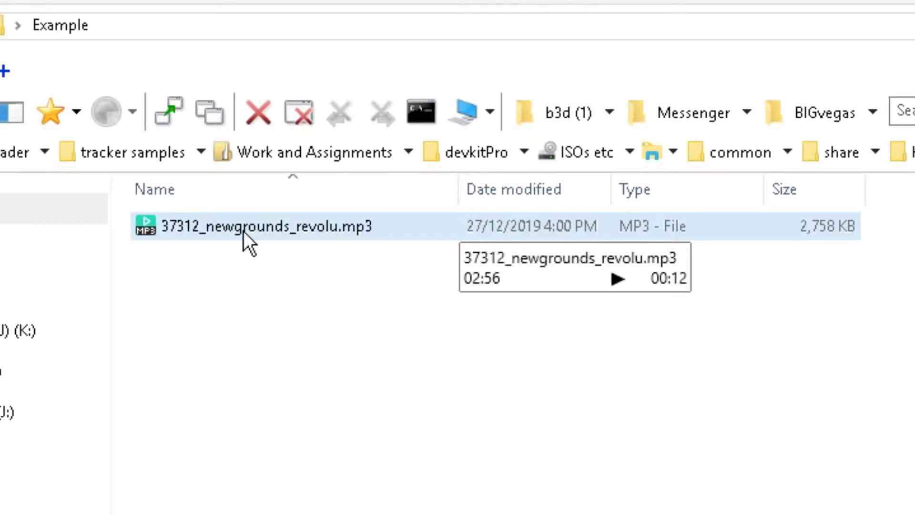
Open 37312_newgrounds_revolu.mp3 with Audacity and place the play position at about 1.4 s
{"action": "right_click", "coordinate": [244, 231]}
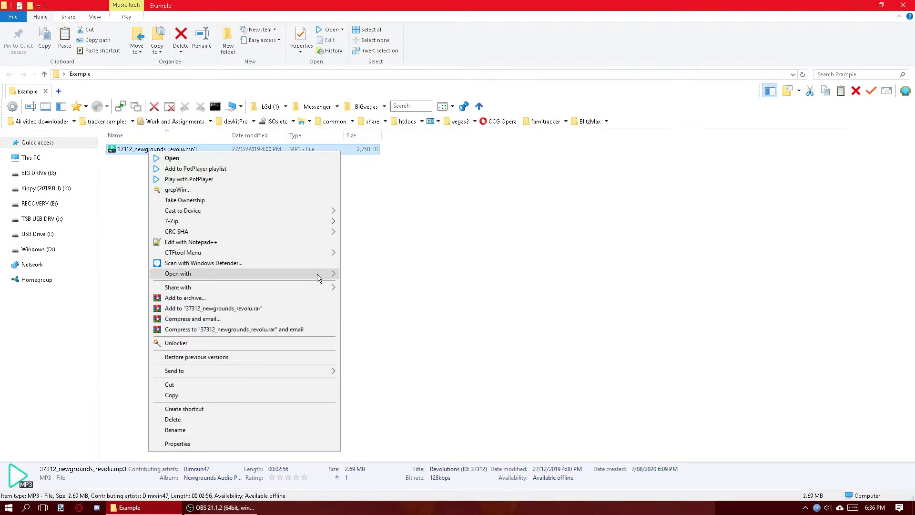
{"action": "mouse_move", "coordinate": [319, 278]}
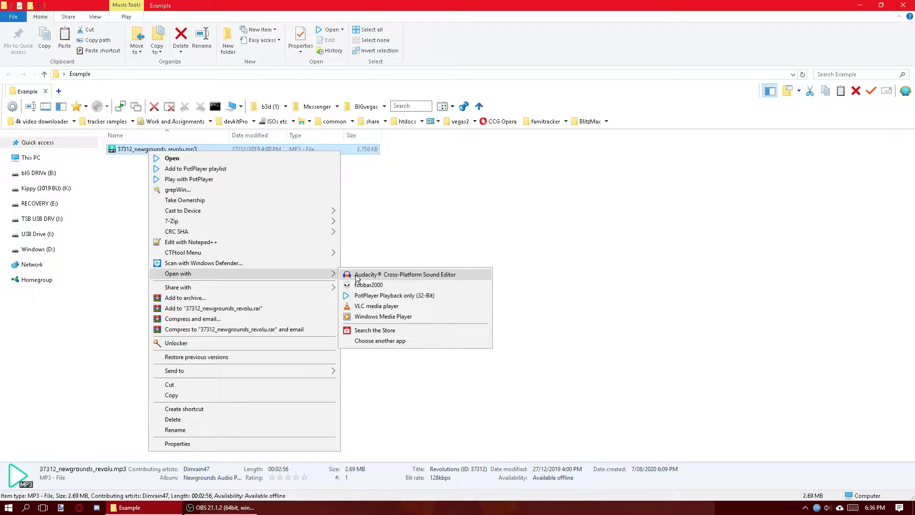
{"action": "left_click", "coordinate": [356, 275]}
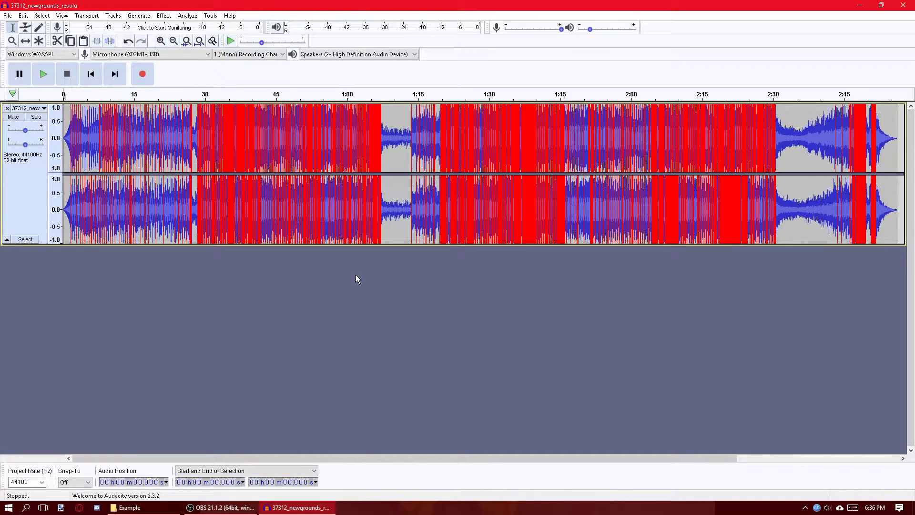
{"action": "left_click", "coordinate": [70, 140]}
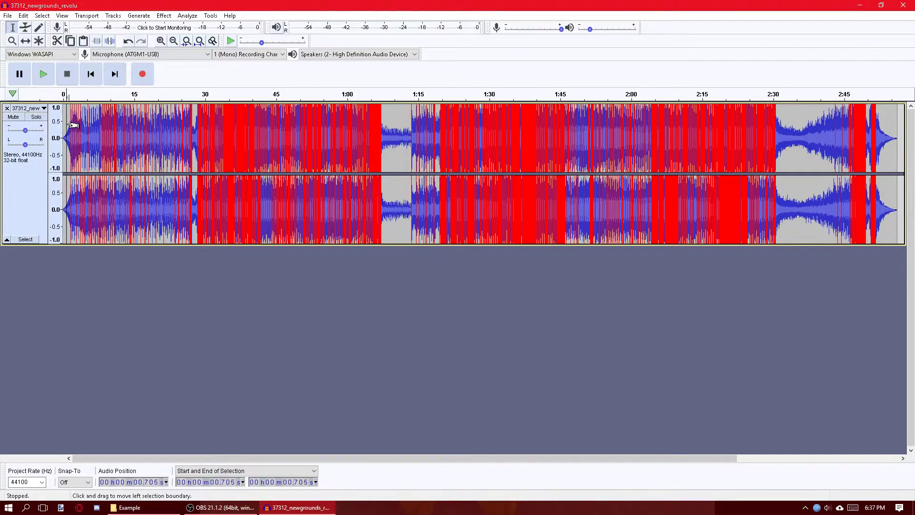
Listen briefly, then resample the song track to 11025 Hz
{"action": "key", "text": "space"}
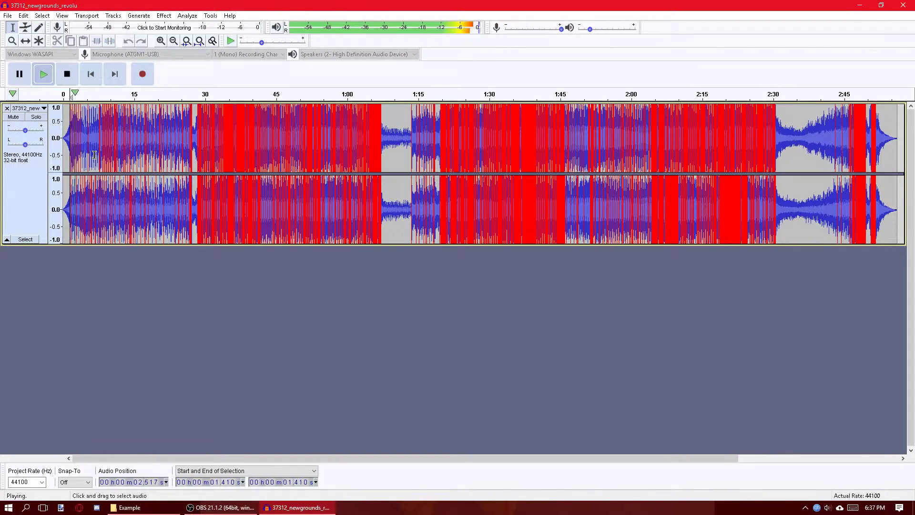
{"action": "left_click", "coordinate": [67, 75]}
{"action": "left_click", "coordinate": [113, 15]}
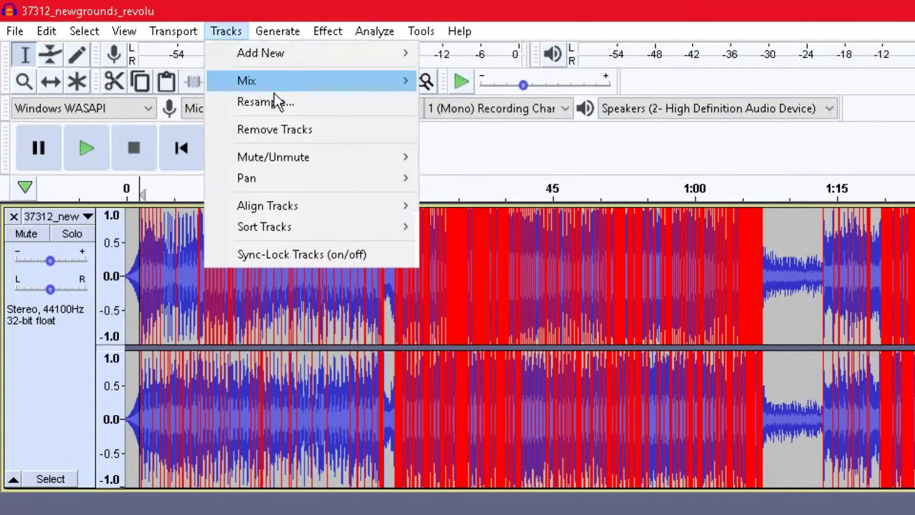
{"action": "left_click", "coordinate": [136, 49]}
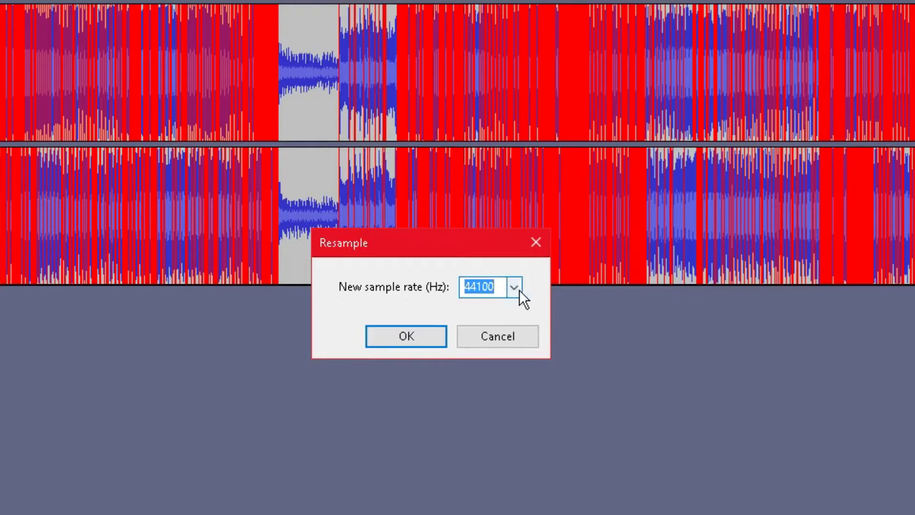
{"action": "left_click", "coordinate": [519, 290]}
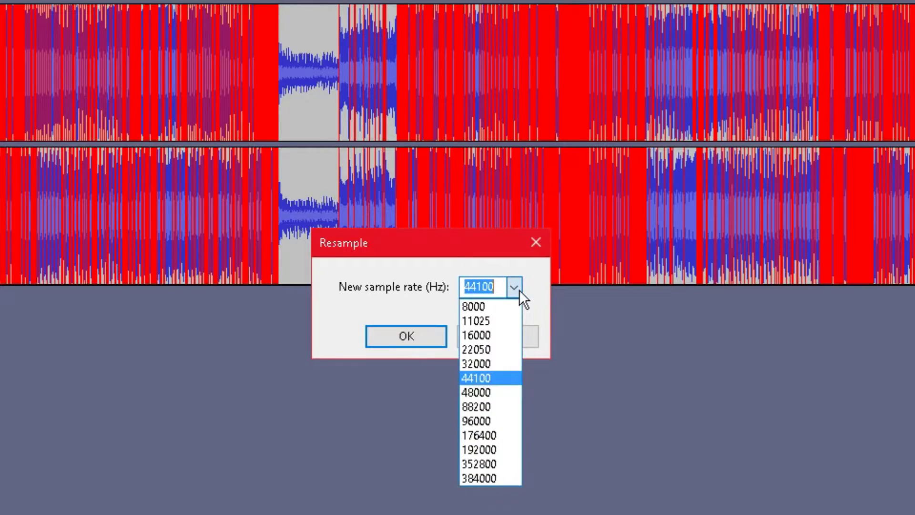
{"action": "left_click", "coordinate": [502, 319]}
{"action": "left_click", "coordinate": [490, 289]}
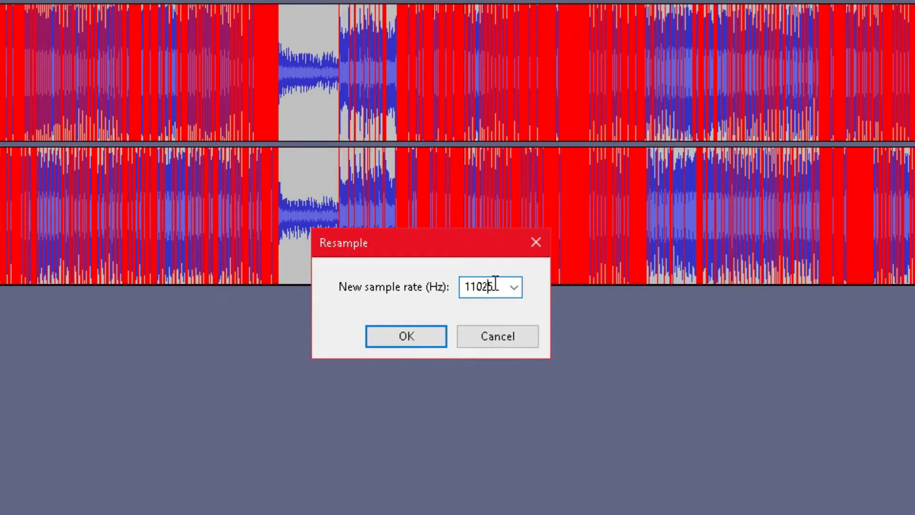
{"action": "left_click_drag", "start_coordinate": [496, 284], "coordinate": [398, 291]}
{"action": "key", "text": "Return"}
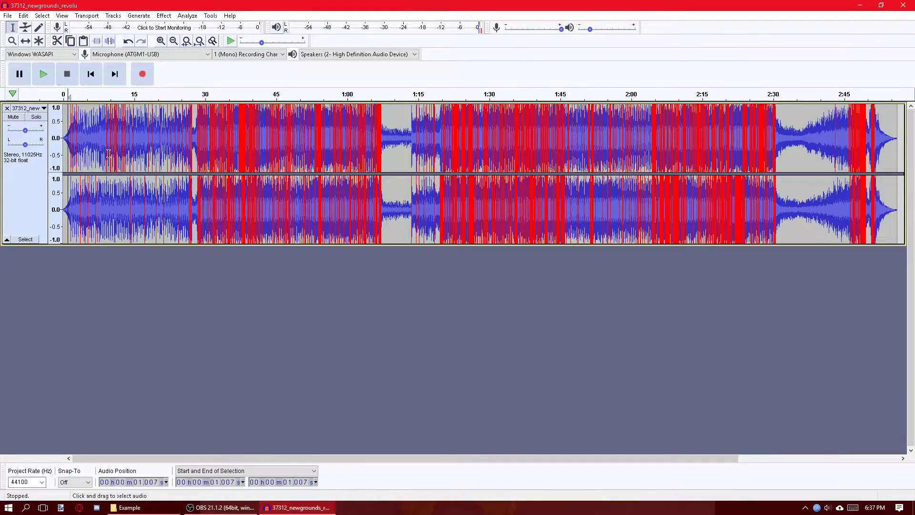
Play the resampled song, set Project Rate to 11025 Hz, and select the whole clip
{"action": "key", "text": "space"}
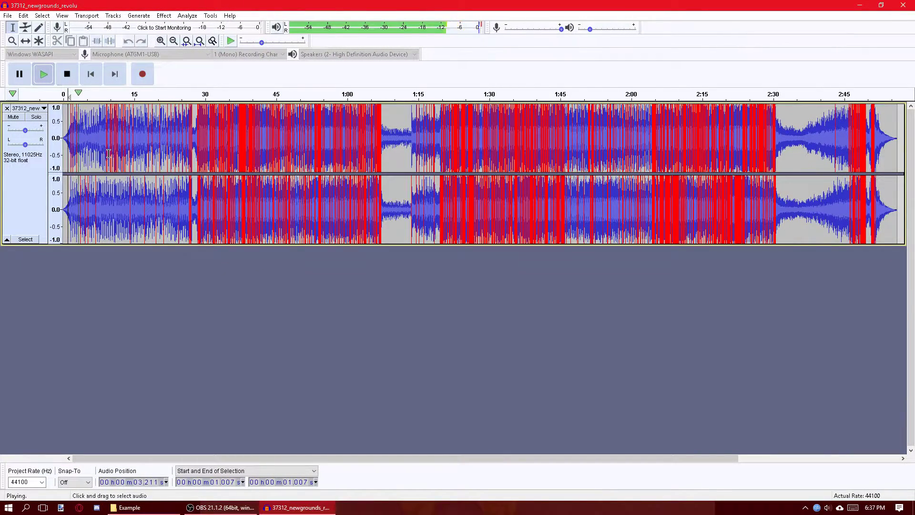
{"action": "left_click", "coordinate": [62, 81]}
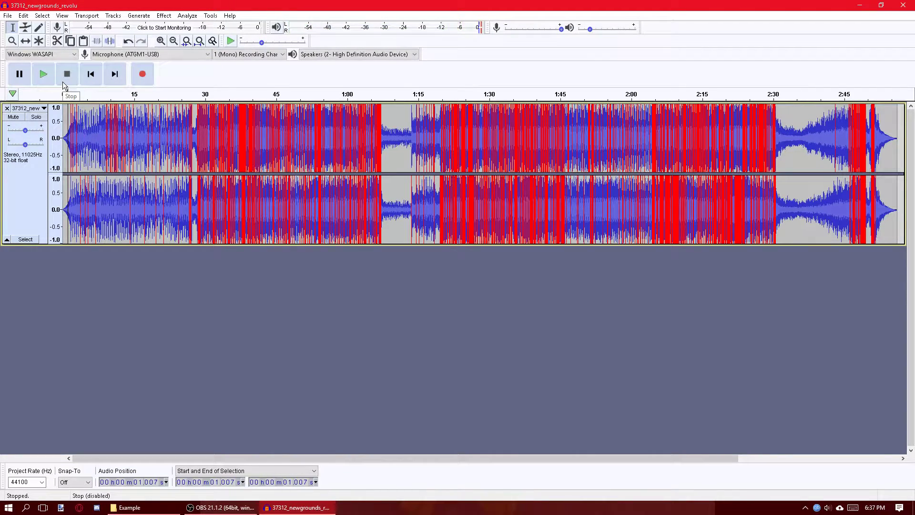
{"action": "left_click", "coordinate": [70, 119]}
{"action": "double_click", "coordinate": [30, 481]}
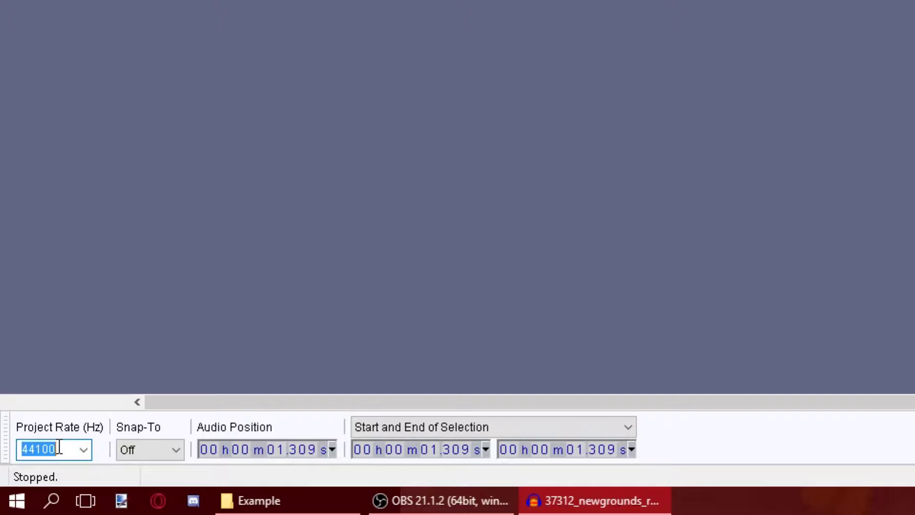
{"action": "scroll", "coordinate": [65, 449], "scroll_direction": "up", "scroll_amount": 4}
{"action": "left_click", "coordinate": [71, 450]}
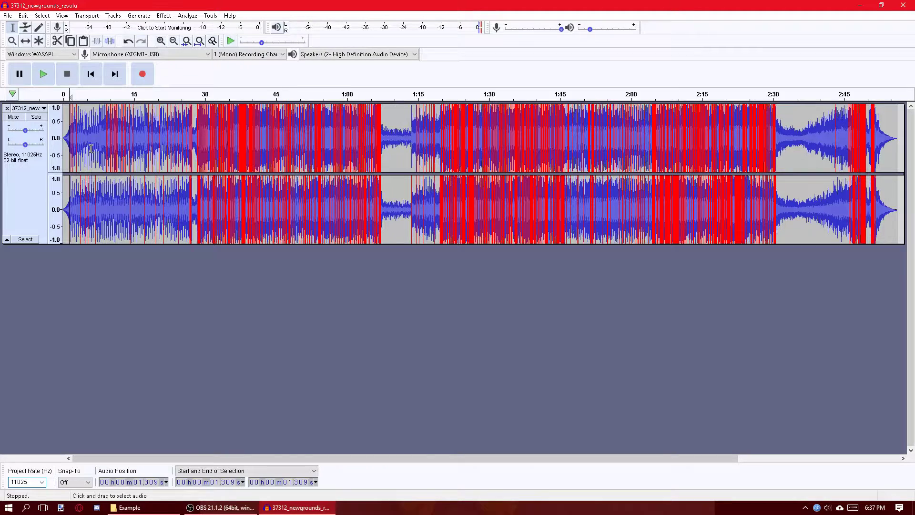
{"action": "double_click", "coordinate": [181, 0]}
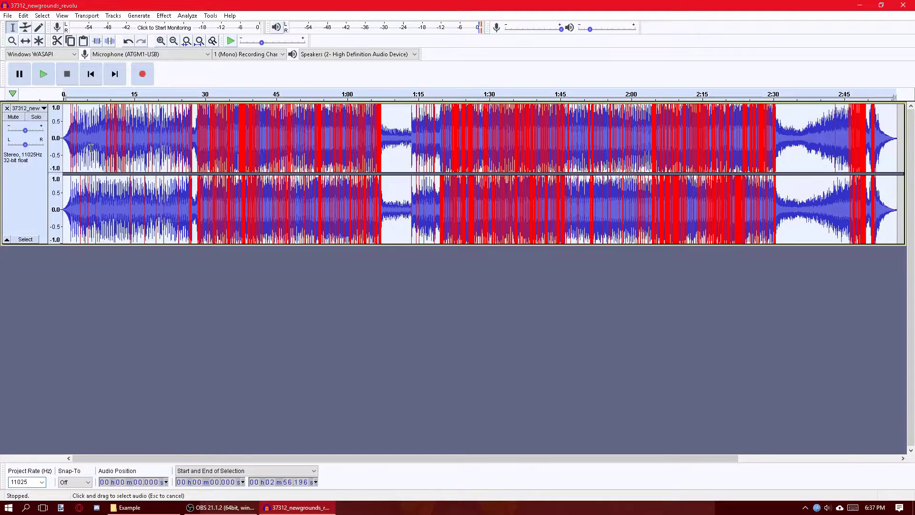
Export the audio as lowquality.mp3 with cleared metadata tags, then return to the Example folder
{"action": "left_click", "coordinate": [7, 16]}
{"action": "mouse_move", "coordinate": [57, 86]}
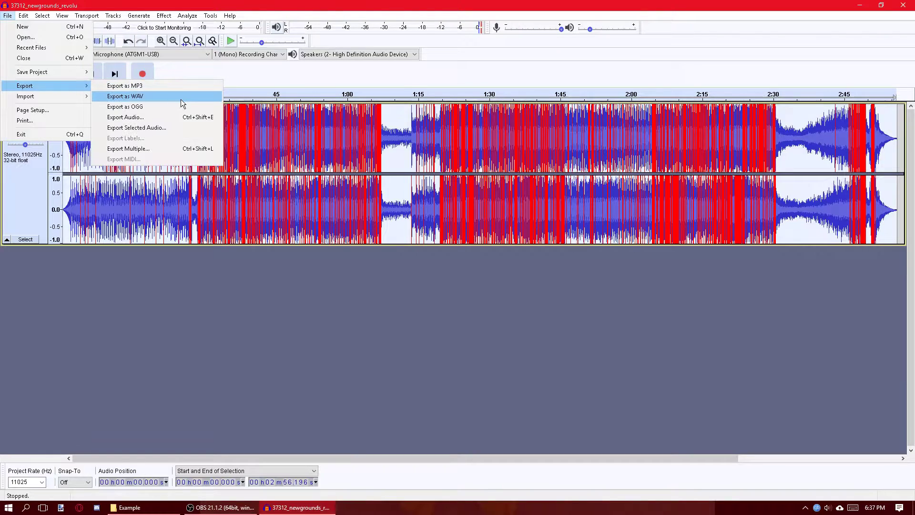
{"action": "left_click", "coordinate": [168, 86]}
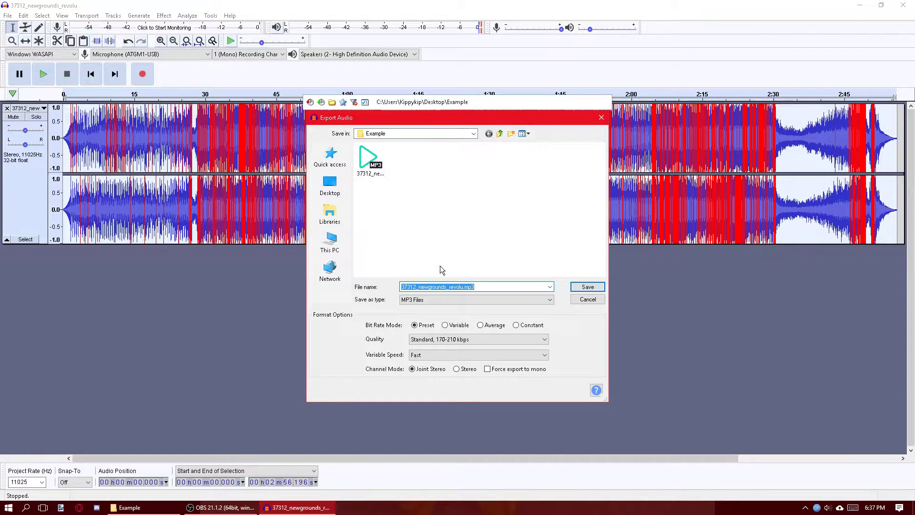
{"action": "type", "text": "lowquality"}
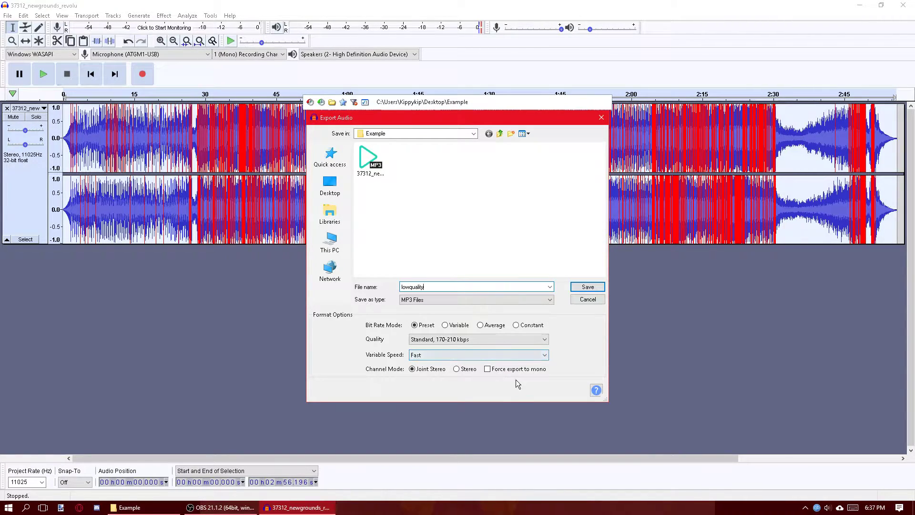
{"action": "left_click", "coordinate": [590, 288]}
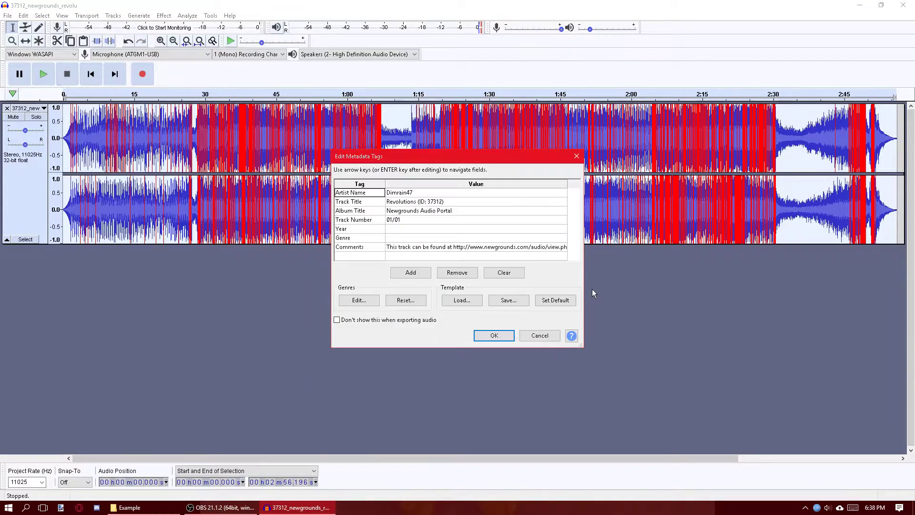
{"action": "left_click", "coordinate": [509, 273]}
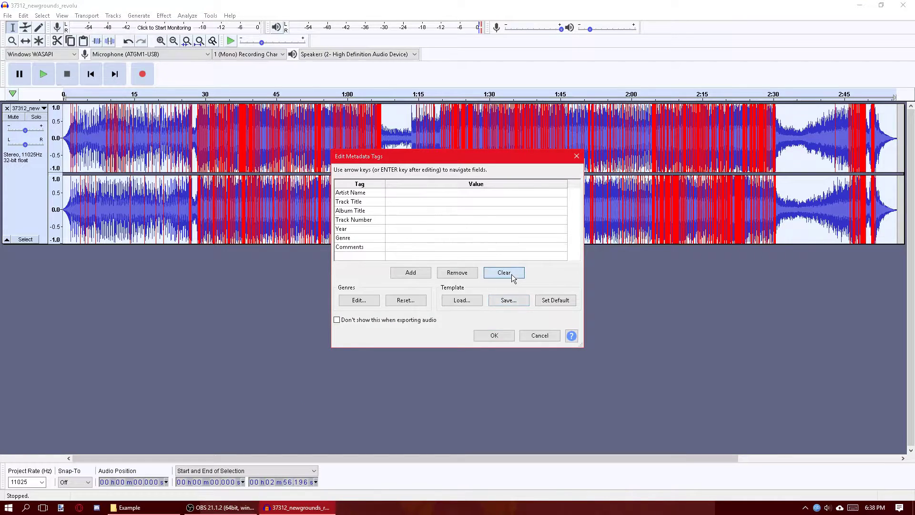
{"action": "left_click", "coordinate": [495, 334]}
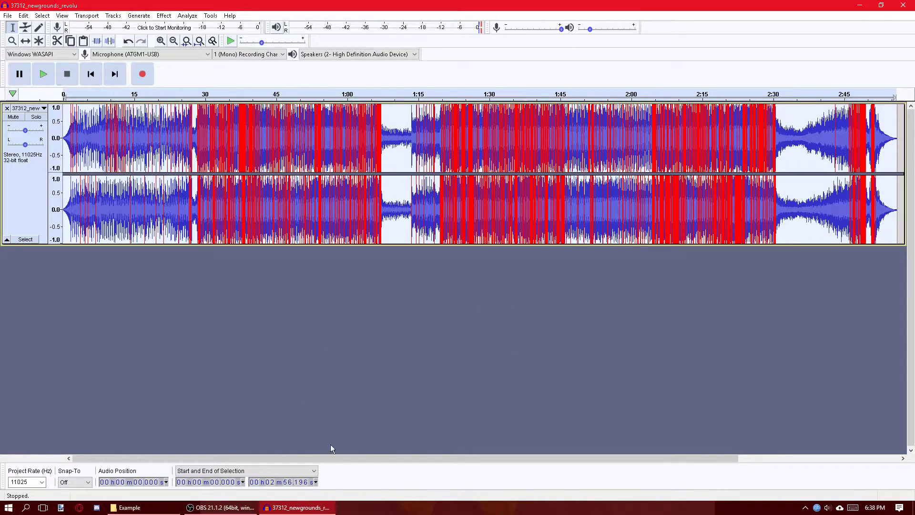
{"action": "key", "text": "alt+Tab"}
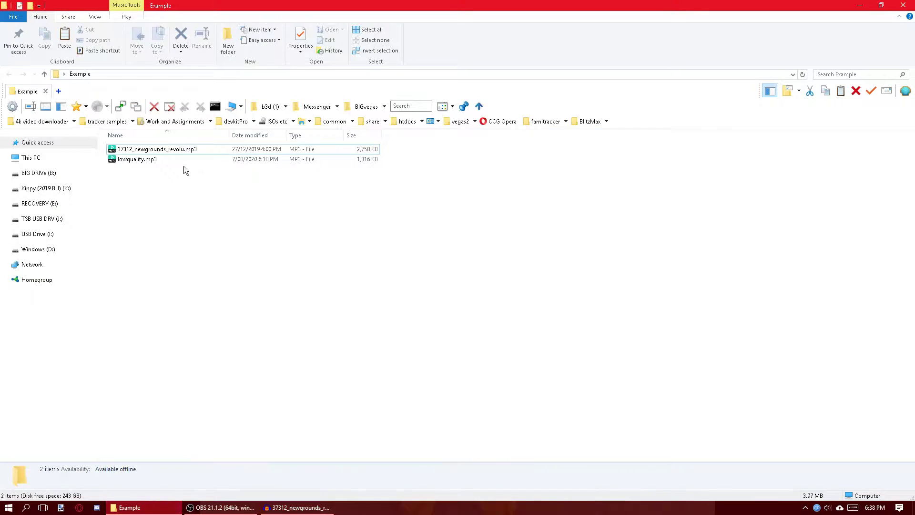
Preview lowquality.mp3 in the Example folder, then deselect it
{"action": "left_click", "coordinate": [182, 159]}
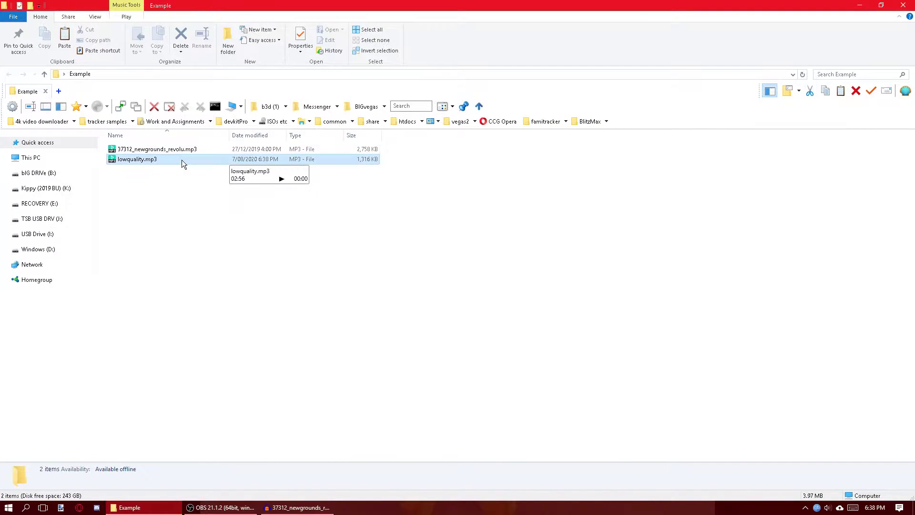
{"action": "left_click", "coordinate": [225, 305]}
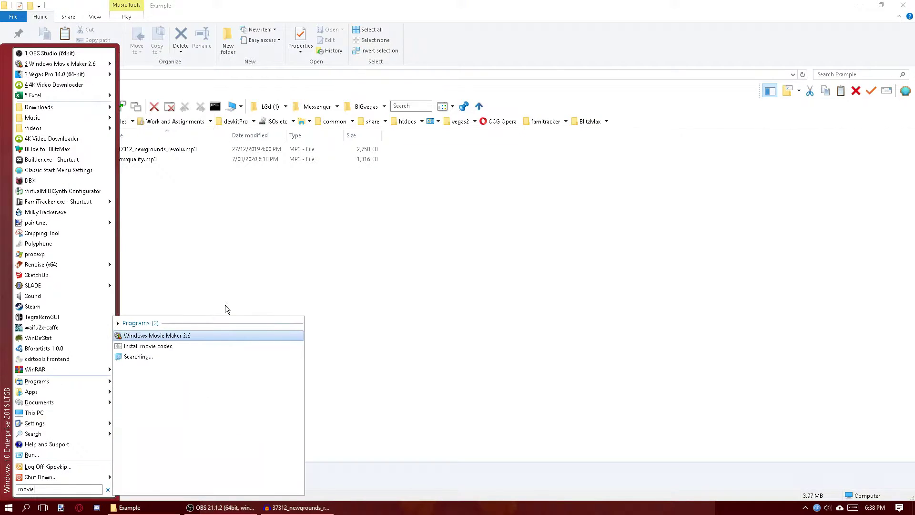
Launch Windows Movie Maker 2.6 beside the folder and import lowquality.mp3 into the collection
{"action": "left_click", "coordinate": [225, 306]}
{"action": "left_click_drag", "start_coordinate": [291, 4], "coordinate": [541, 71]}
{"action": "left_click_drag", "start_coordinate": [148, 159], "coordinate": [412, 364]}
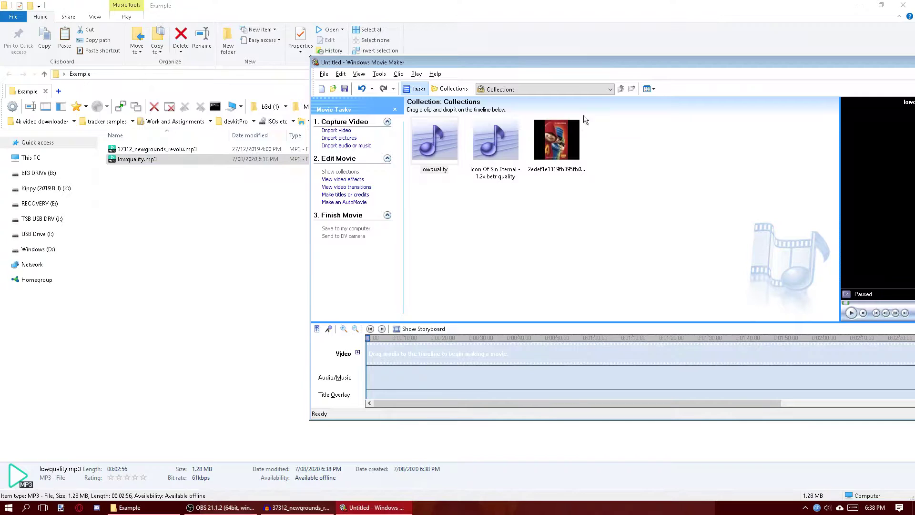
{"action": "double_click", "coordinate": [533, 64]}
Place the lowquality clip on the Audio/Music track at 0:00 and preview it in an enlarged pane
{"action": "left_click_drag", "start_coordinate": [180, 114], "coordinate": [128, 81]}
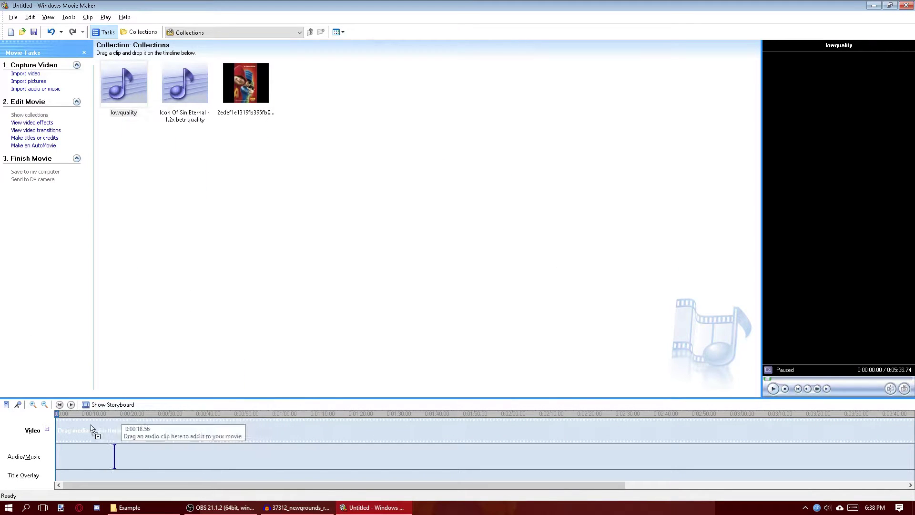
{"action": "left_click_drag", "start_coordinate": [92, 427], "coordinate": [90, 429]}
{"action": "left_click", "coordinate": [773, 389]}
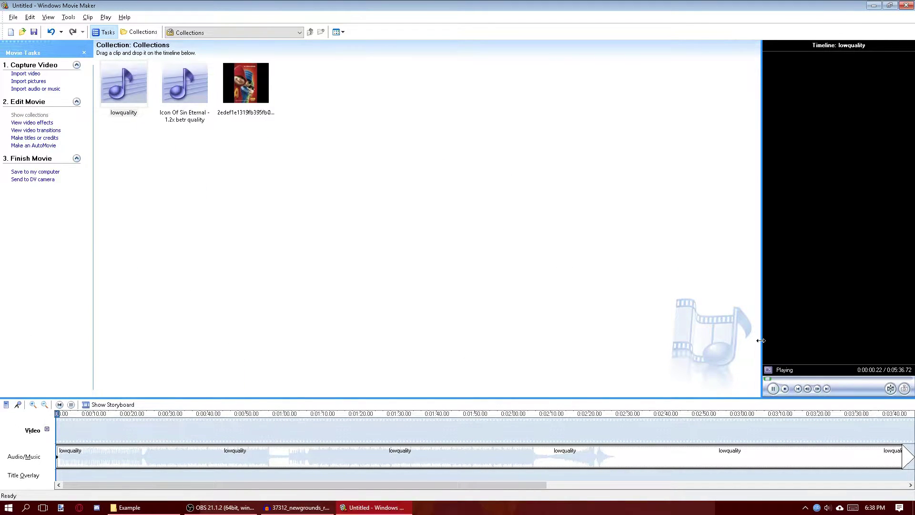
{"action": "left_click_drag", "start_coordinate": [762, 334], "coordinate": [547, 333]}
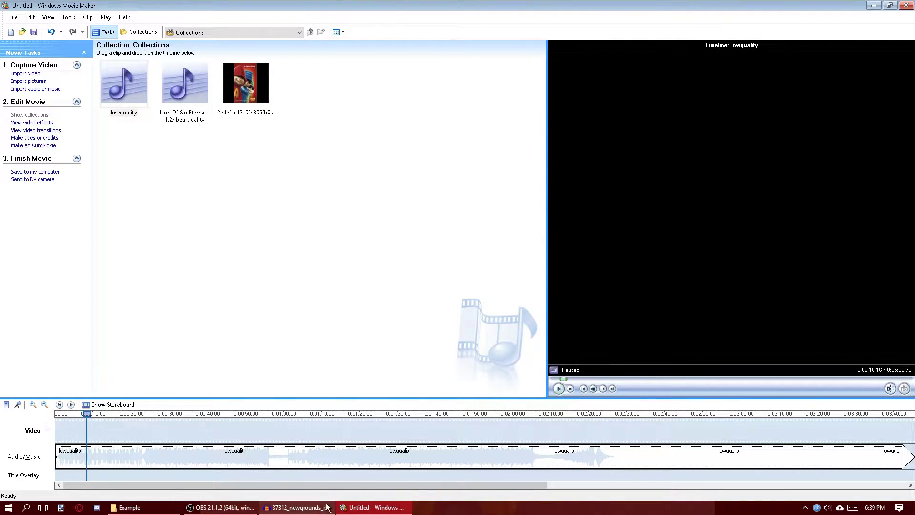
{"action": "left_click", "coordinate": [298, 507]}
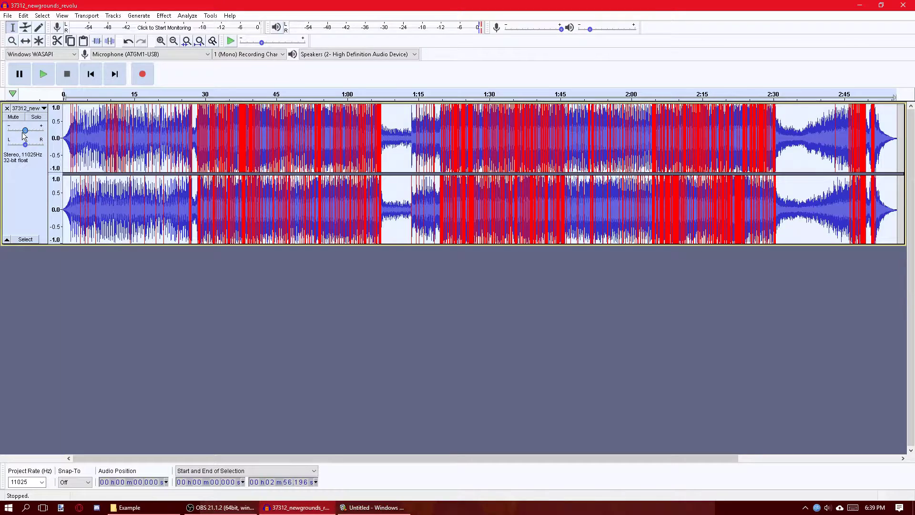
Play the 11025 Hz stereo track in Audacity from the start, then return to Movie Maker
{"action": "mouse_move", "coordinate": [27, 137]}
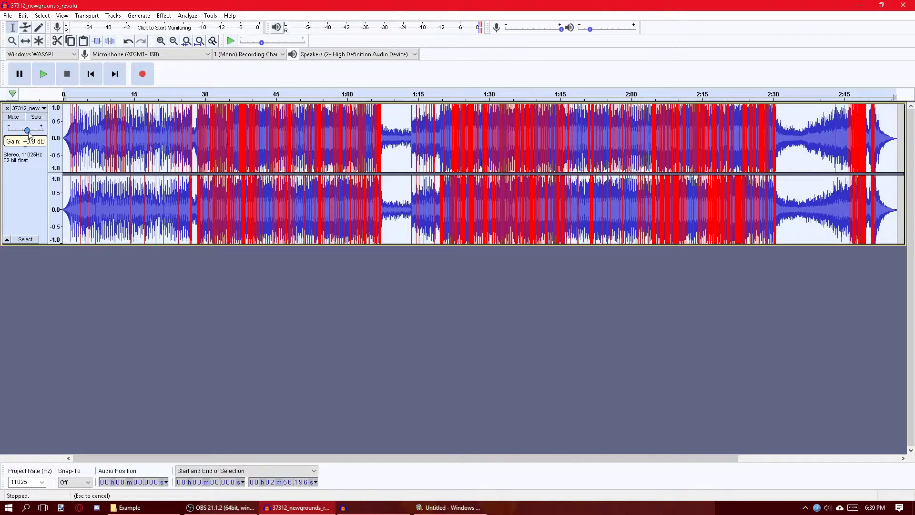
{"action": "left_click", "coordinate": [42, 80]}
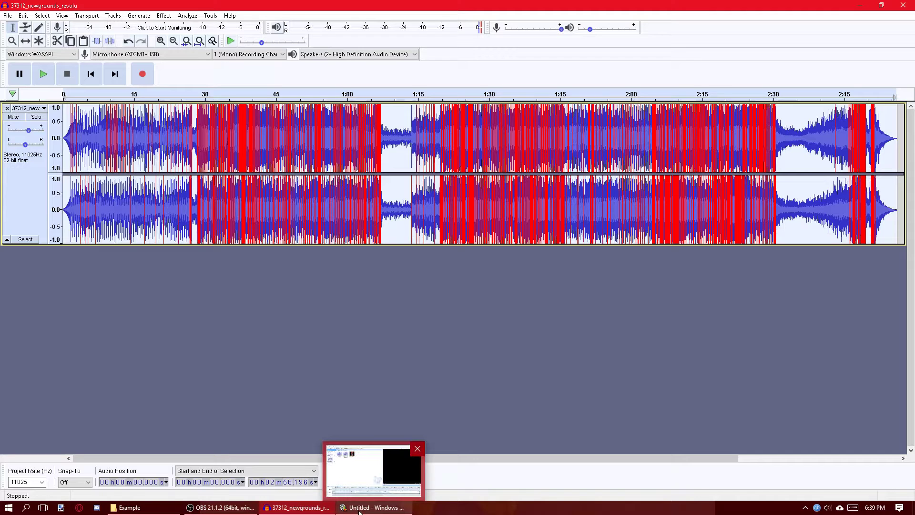
{"action": "left_click", "coordinate": [358, 509]}
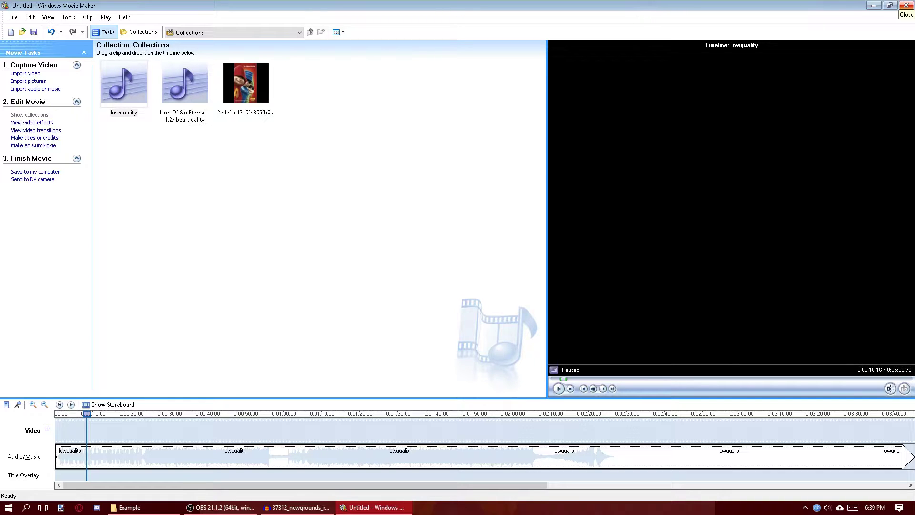
Close Windows Movie Maker, discarding the unsaved project changes
{"action": "left_click", "coordinate": [906, 5]}
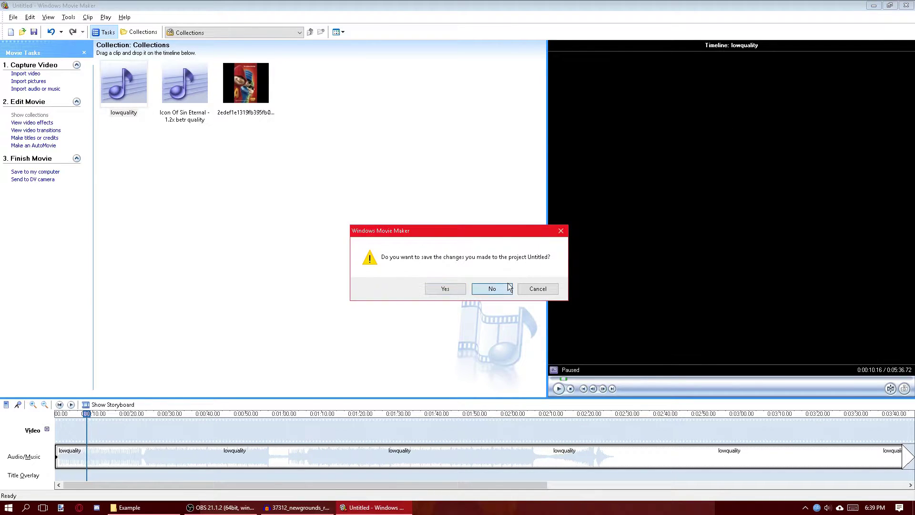
{"action": "left_click", "coordinate": [491, 289]}
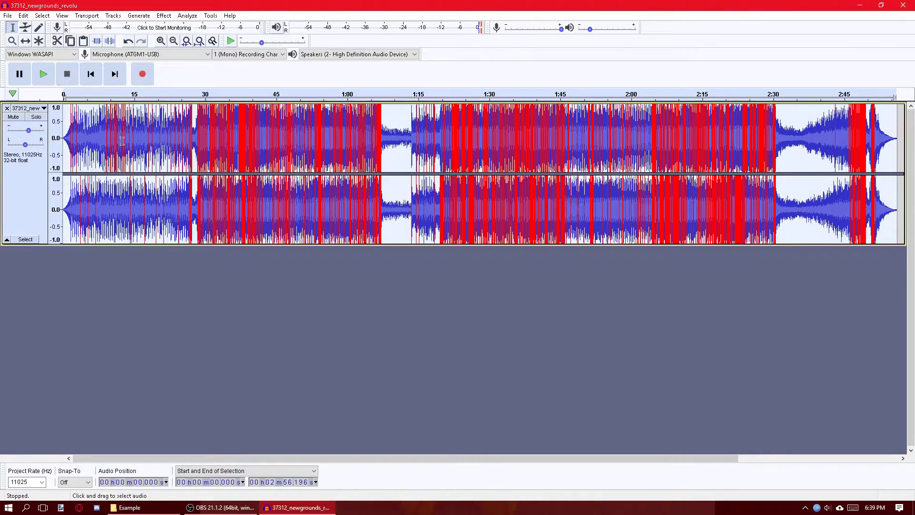
{"action": "left_click", "coordinate": [211, 16]}
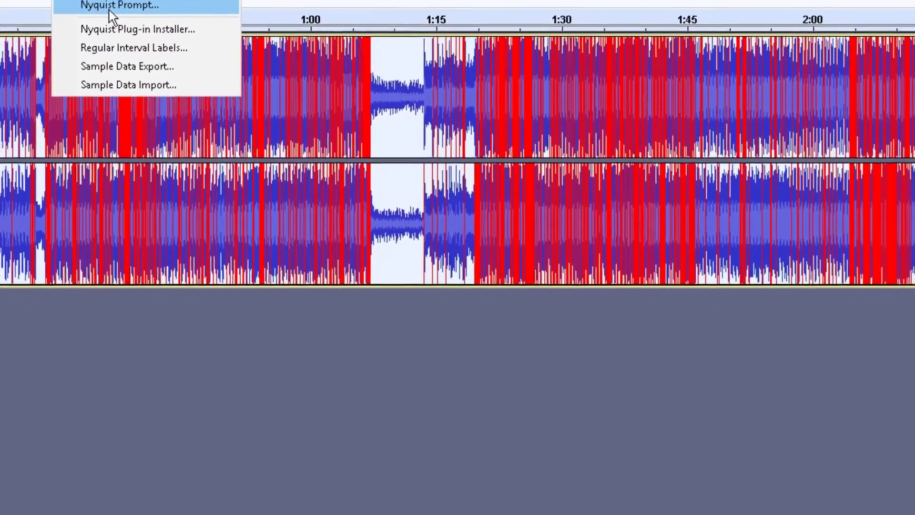
In the Nyquist Prompt, comment out the 4000 source-rate line, enable 11025, and run the Bitcrush Upscaler
{"action": "left_click", "coordinate": [109, 6]}
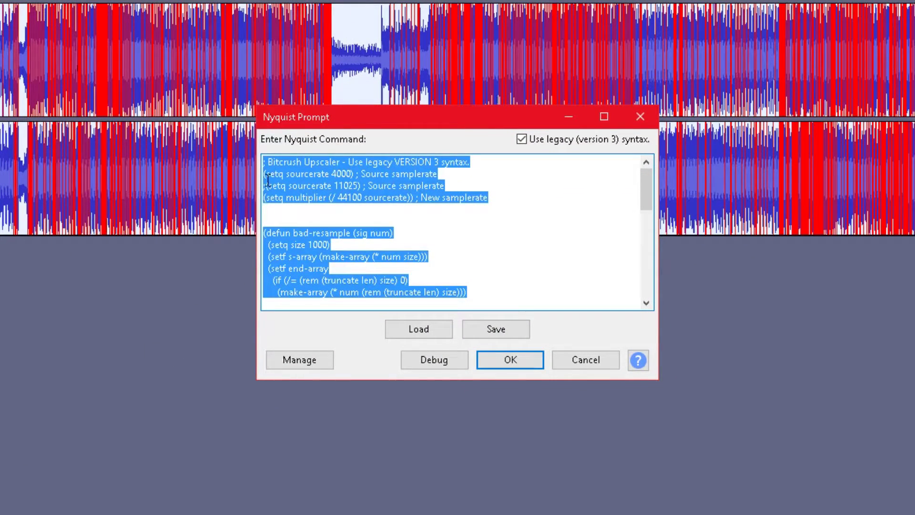
{"action": "left_click", "coordinate": [266, 186]}
{"action": "type", "text": ";"}
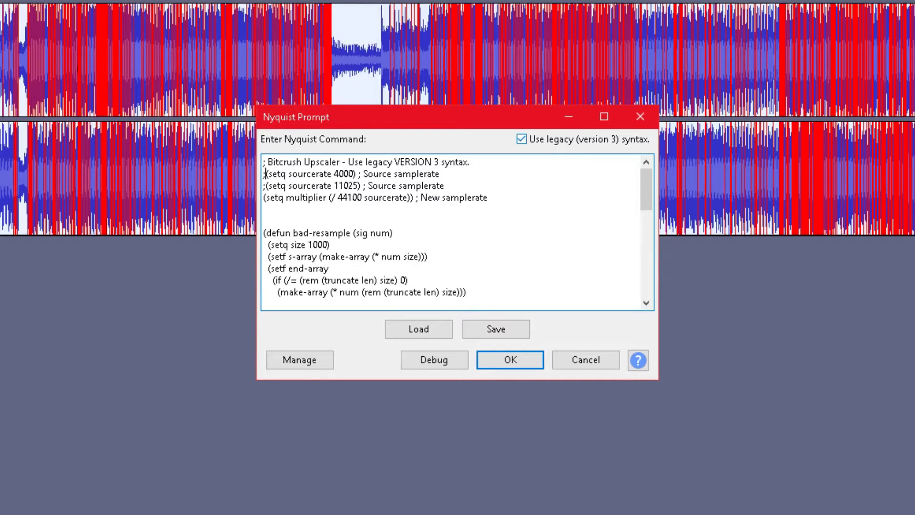
{"action": "key", "text": "Down"}
{"action": "key", "text": "BackSpace"}
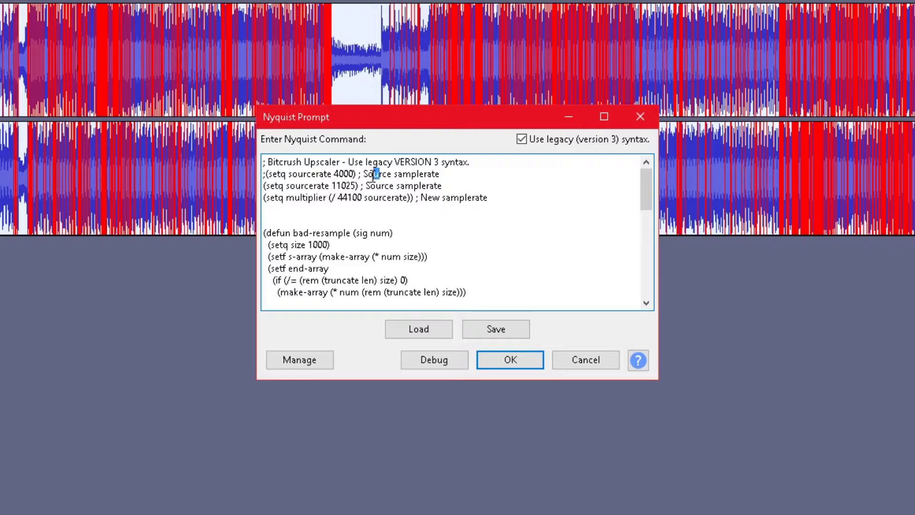
{"action": "left_click_drag", "start_coordinate": [363, 175], "coordinate": [248, 175]}
{"action": "left_click", "coordinate": [386, 186]}
{"action": "left_click_drag", "start_coordinate": [359, 186], "coordinate": [235, 189]}
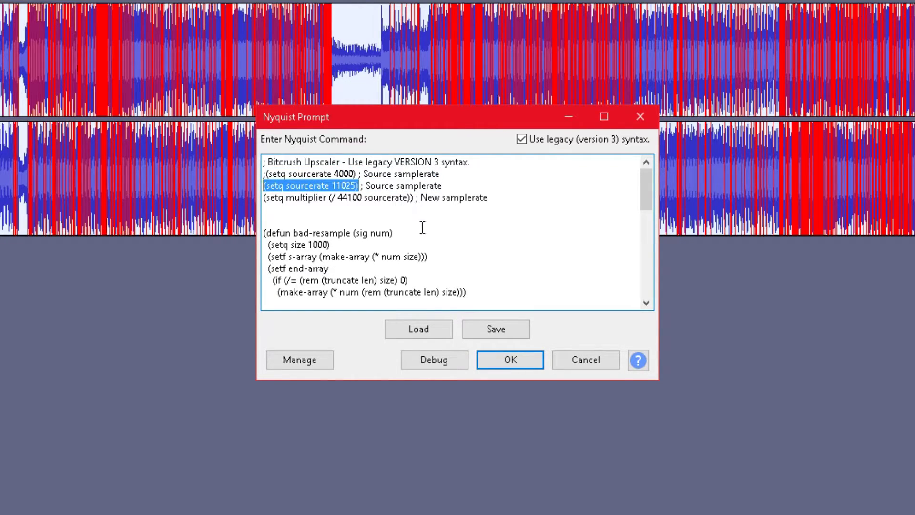
{"action": "left_click", "coordinate": [378, 189]}
{"action": "left_click", "coordinate": [511, 360]}
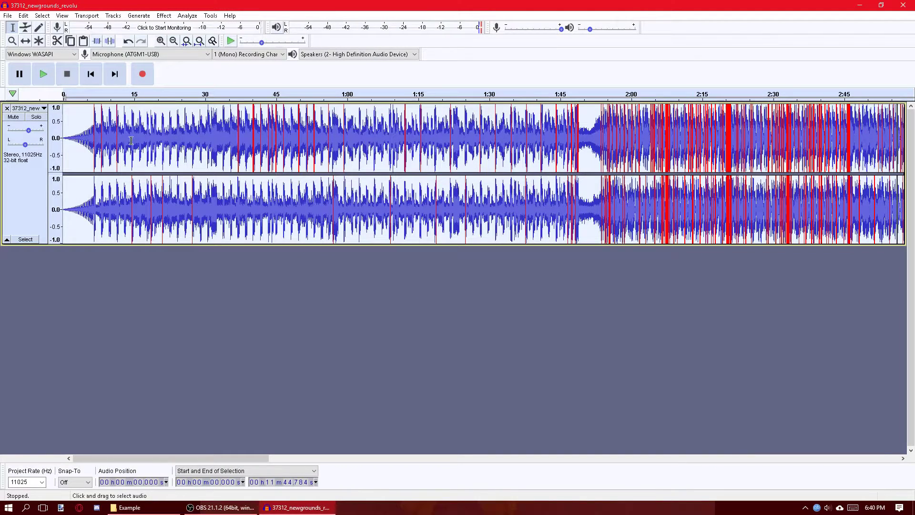
Play the bitcrushed audio from 8.155 s to check it
{"action": "left_click", "coordinate": [101, 159]}
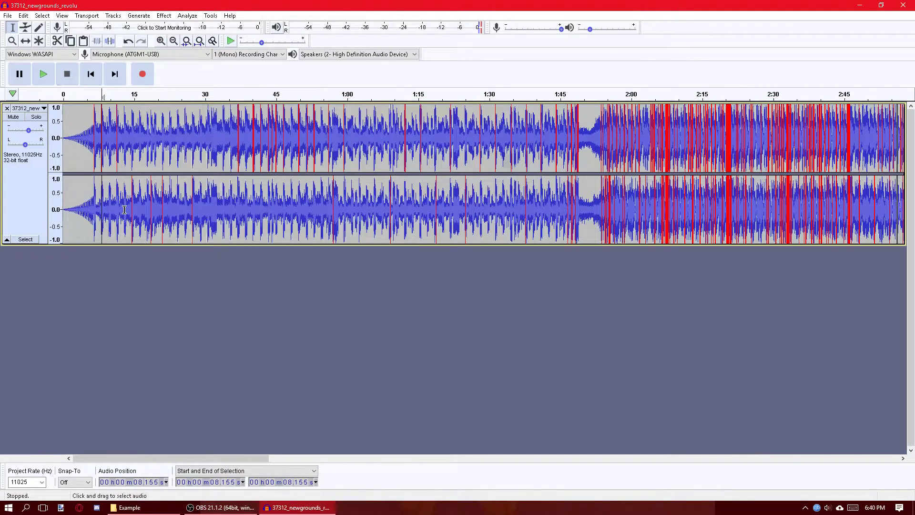
{"action": "key", "text": "space"}
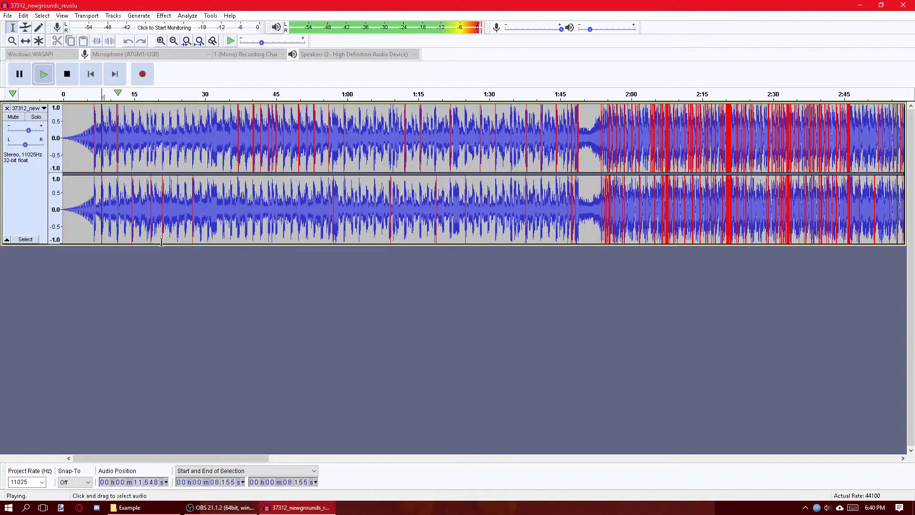
{"action": "key", "text": "space"}
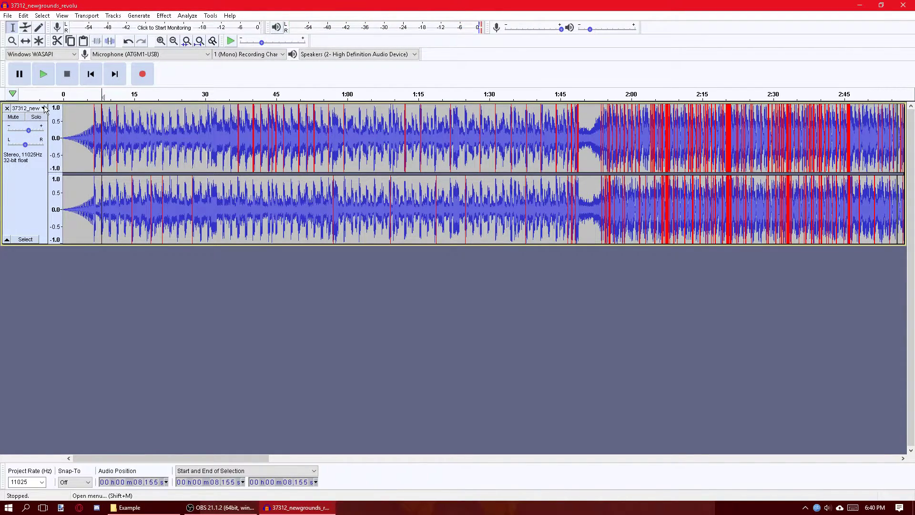
Set the track rate and project rate to 44100 Hz, then play the sped-up audio from about 2 s
{"action": "left_click", "coordinate": [43, 108]}
{"action": "mouse_move", "coordinate": [59, 296]}
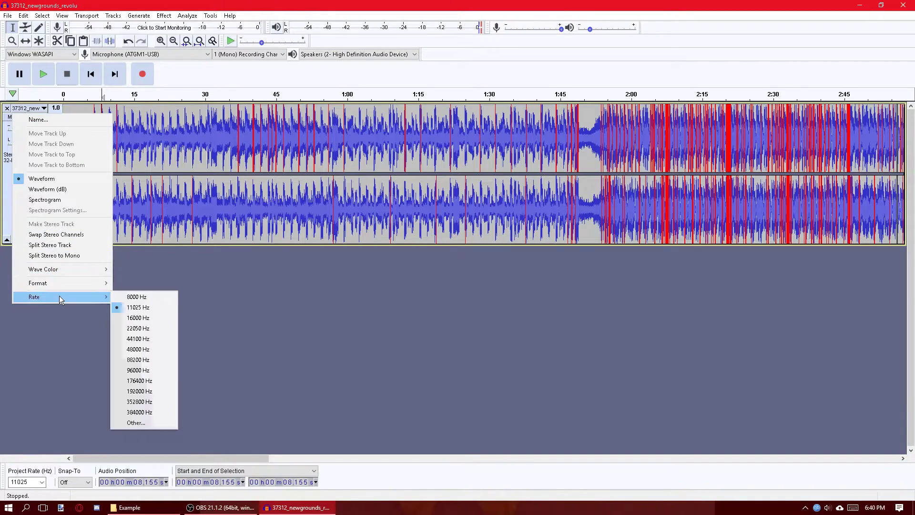
{"action": "left_click", "coordinate": [147, 338]}
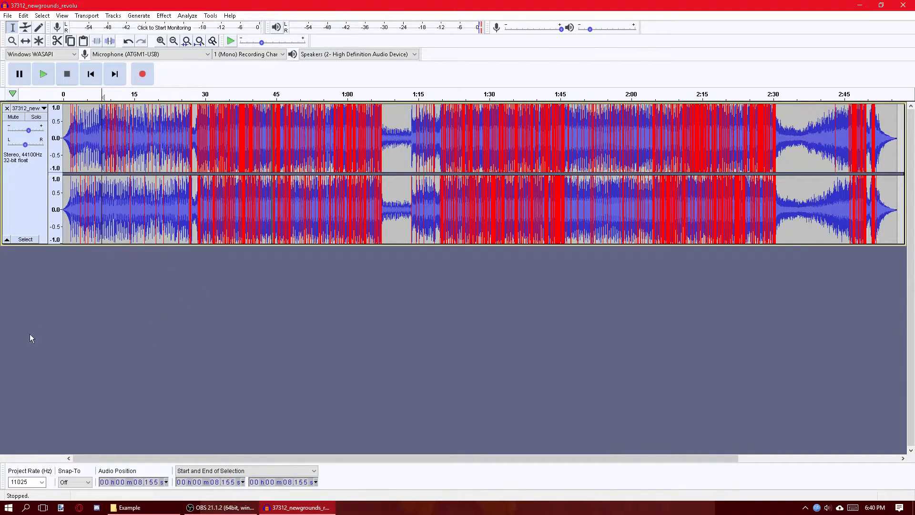
{"action": "left_click", "coordinate": [43, 483]}
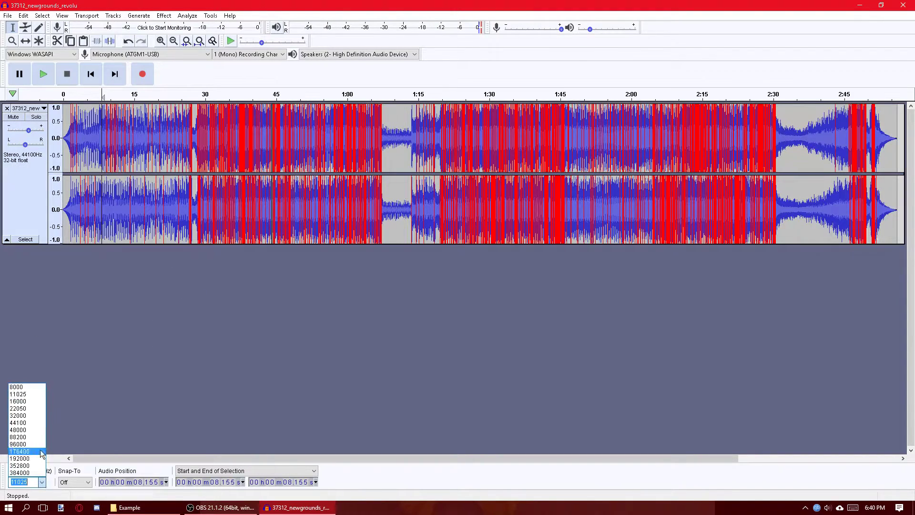
{"action": "left_click", "coordinate": [33, 421]}
{"action": "left_click", "coordinate": [75, 155]}
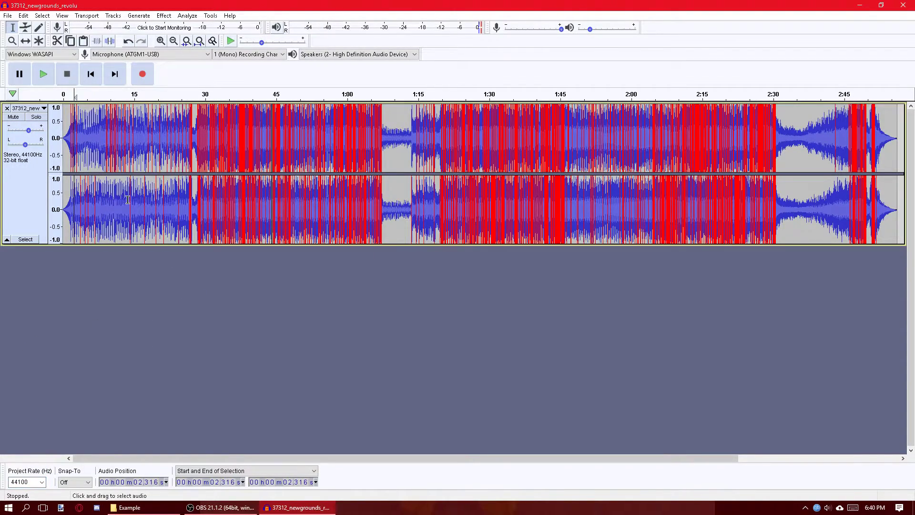
{"action": "key", "text": "space"}
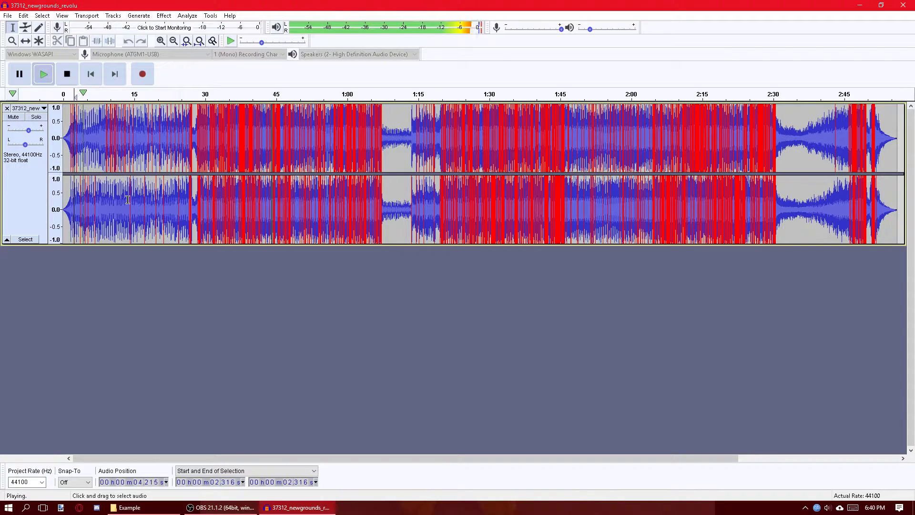
{"action": "left_click", "coordinate": [70, 79]}
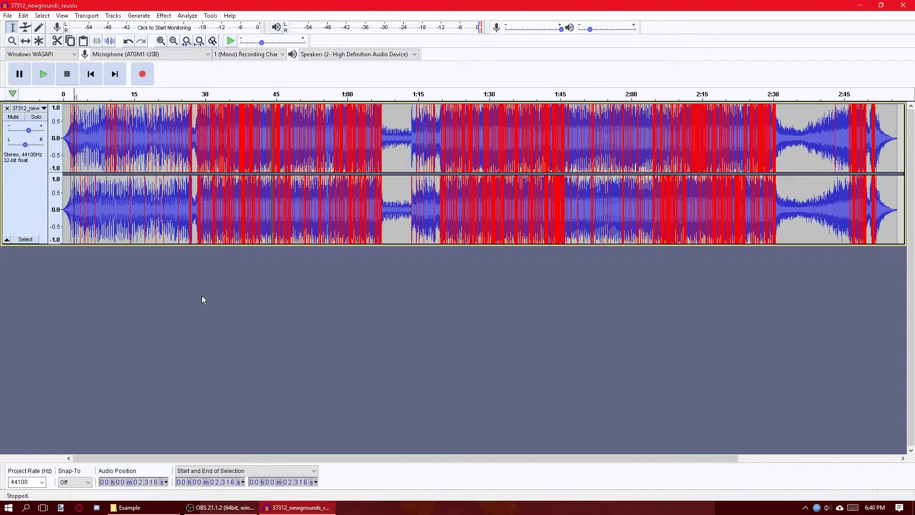
{"action": "left_click", "coordinate": [128, 507]}
{"action": "left_click_drag", "start_coordinate": [150, 163], "coordinate": [691, 174]}
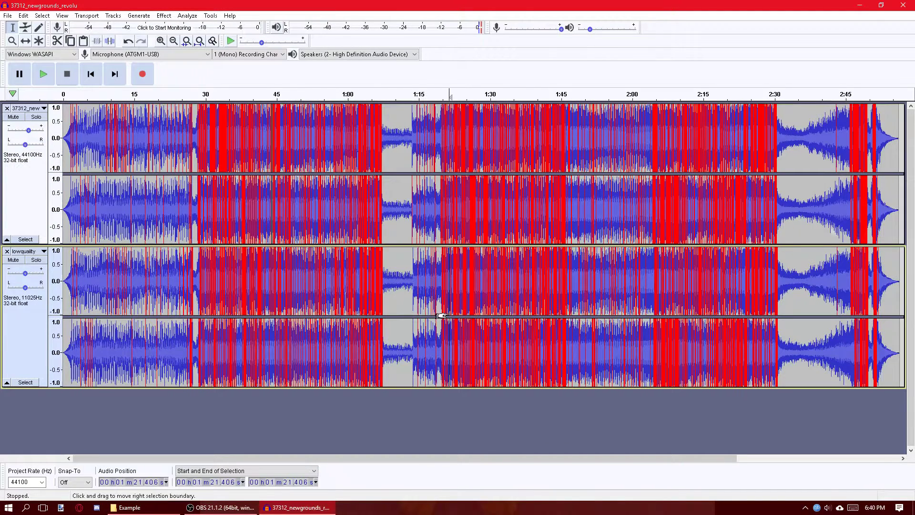
{"action": "left_click", "coordinate": [491, 267]}
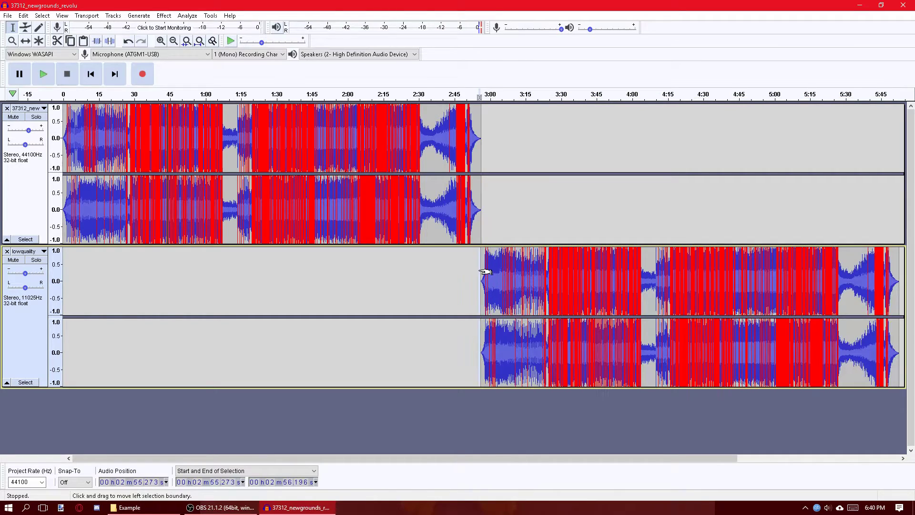
{"action": "left_click", "coordinate": [482, 270]}
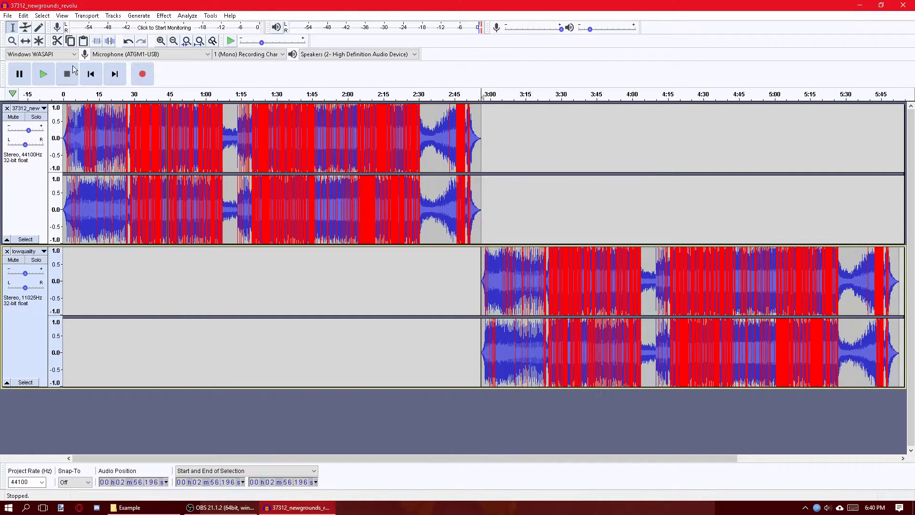
{"action": "left_click", "coordinate": [90, 74]}
{"action": "left_click", "coordinate": [48, 76]}
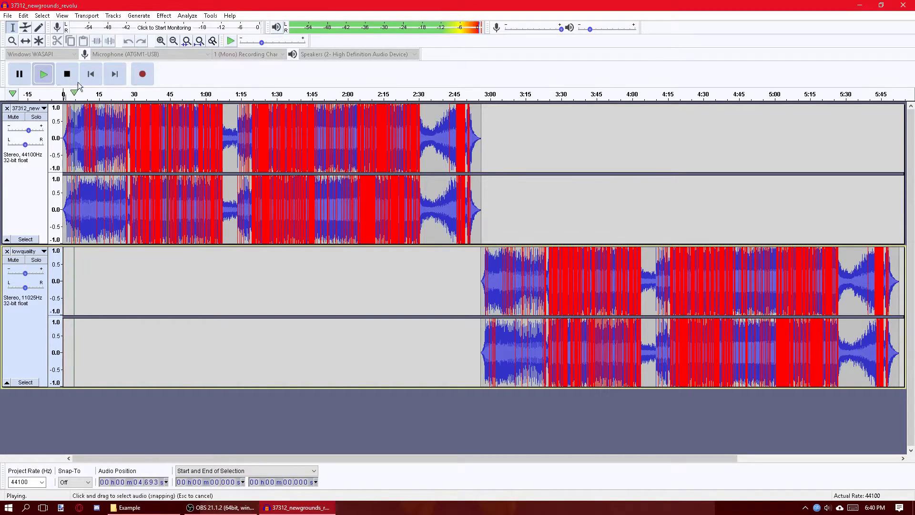
{"action": "key", "text": "space"}
{"action": "left_click", "coordinate": [479, 283]}
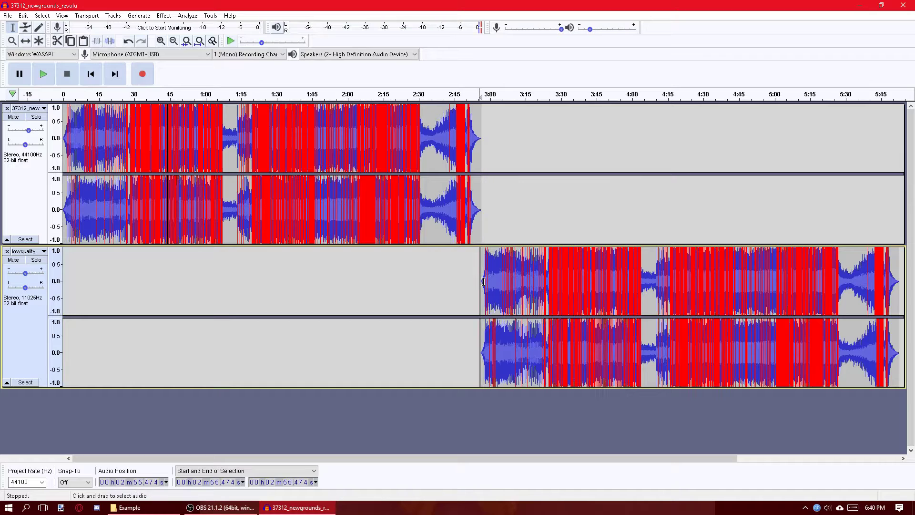
{"action": "left_click", "coordinate": [481, 283]}
{"action": "key", "text": "space"}
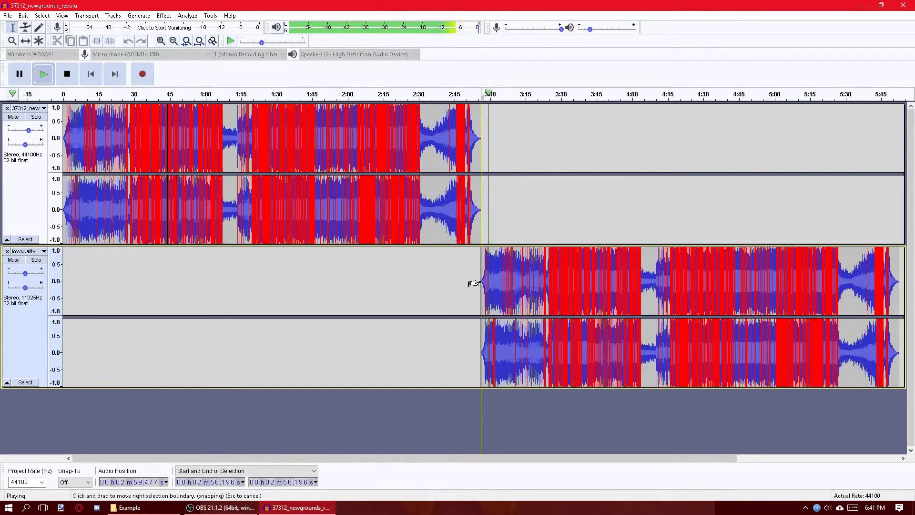
{"action": "key", "text": "space"}
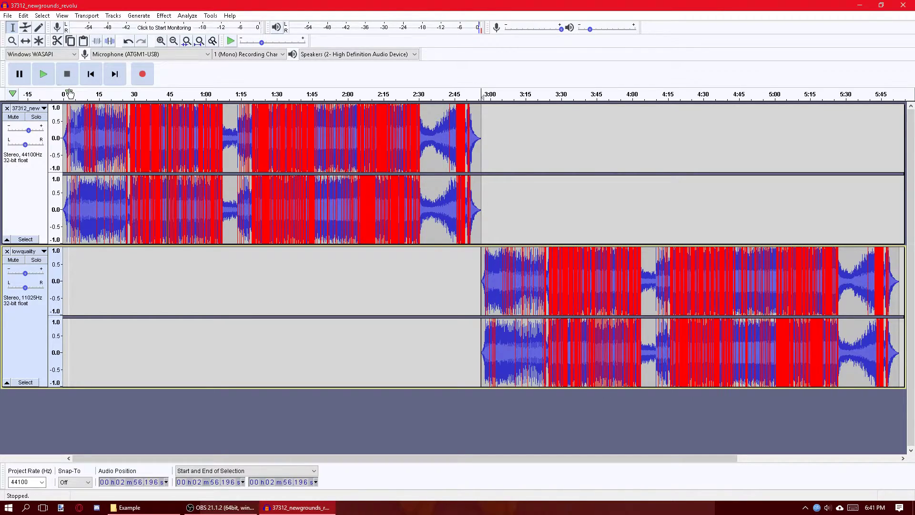
{"action": "left_click", "coordinate": [123, 158]}
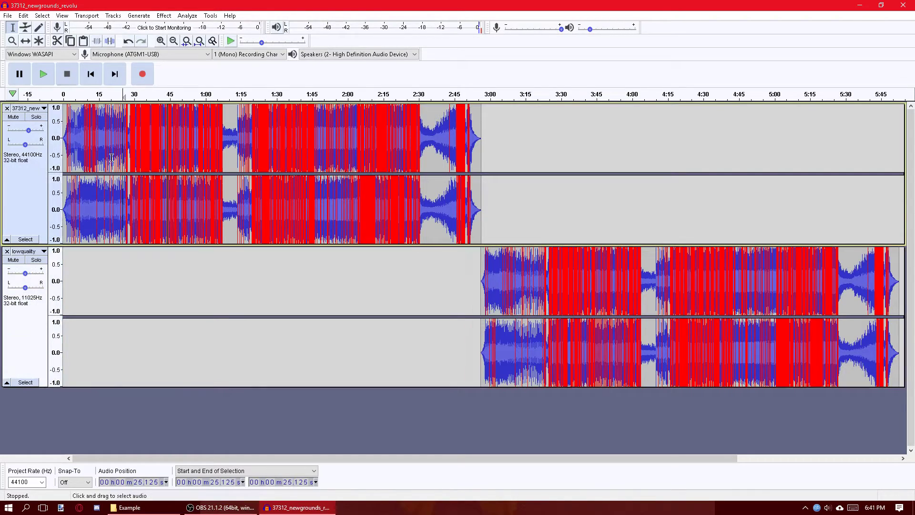
{"action": "left_click", "coordinate": [91, 149]}
{"action": "scroll", "coordinate": [98, 146], "scroll_direction": "up", "scroll_amount": 8}
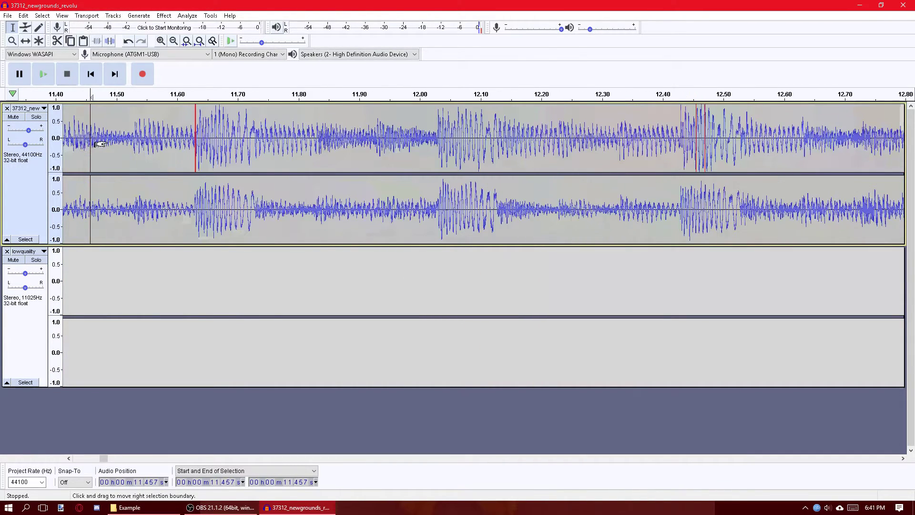
{"action": "scroll", "coordinate": [98, 144], "scroll_direction": "up", "scroll_amount": 6}
{"action": "left_click", "coordinate": [234, 137]}
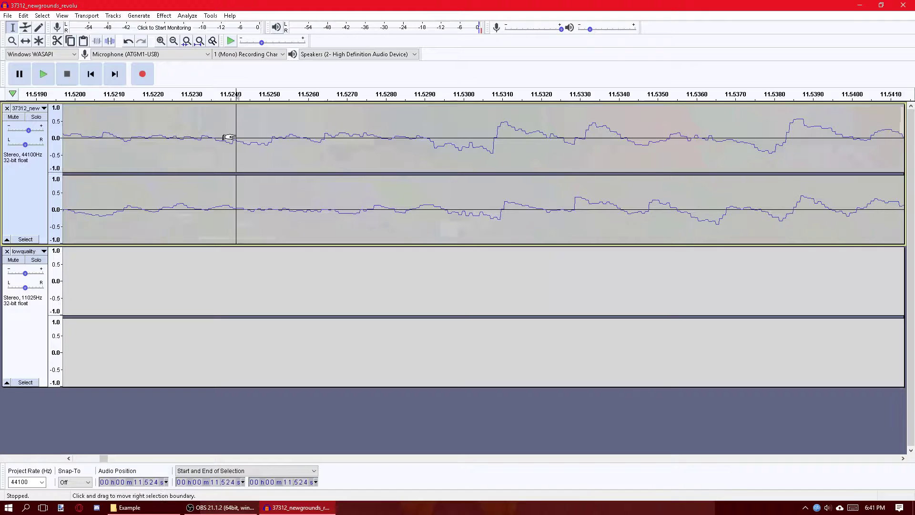
{"action": "key", "text": "space"}
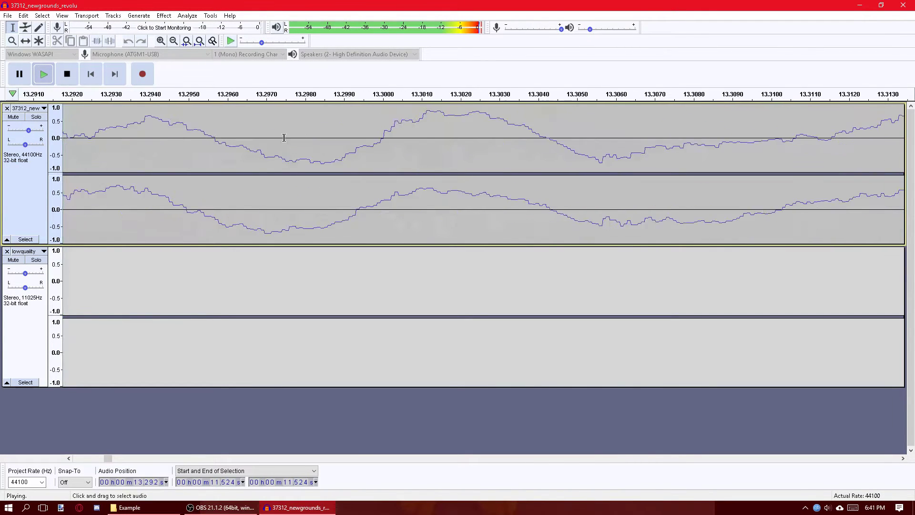
{"action": "key", "text": "space"}
{"action": "left_click_drag", "start_coordinate": [313, 151], "coordinate": [334, 151]}
{"action": "scroll", "coordinate": [313, 151], "scroll_direction": "up", "scroll_amount": 3}
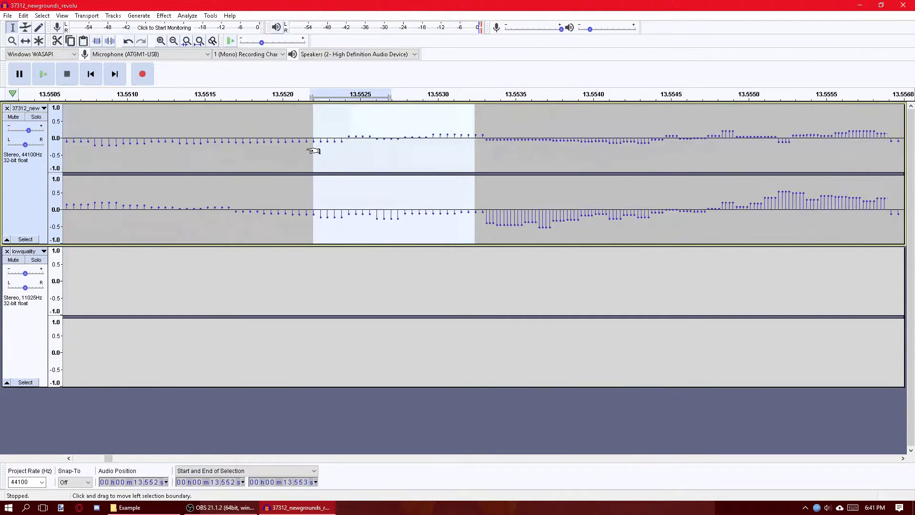
{"action": "scroll", "coordinate": [313, 150], "scroll_direction": "down", "scroll_amount": 2}
{"action": "left_click", "coordinate": [422, 146]}
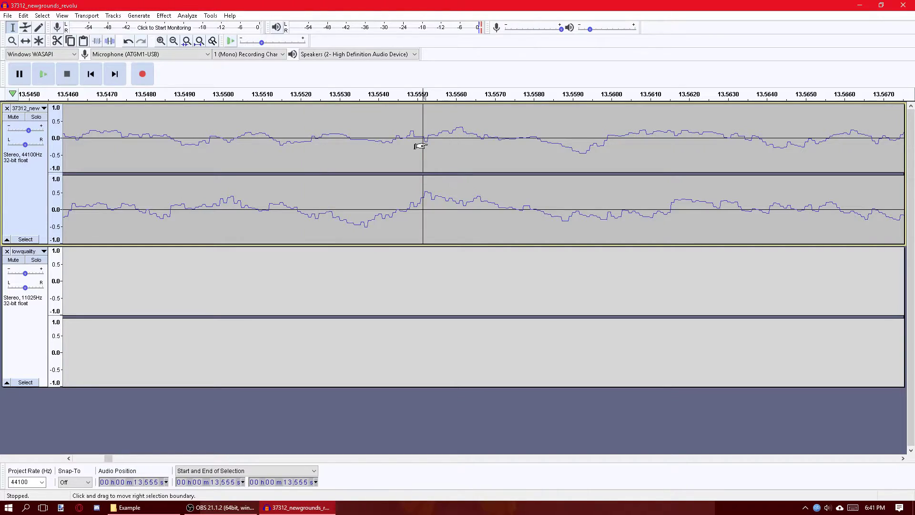
{"action": "scroll", "coordinate": [422, 145], "scroll_direction": "up", "scroll_amount": 2}
{"action": "scroll", "coordinate": [422, 146], "scroll_direction": "down", "scroll_amount": 2}
{"action": "scroll", "coordinate": [419, 146], "scroll_direction": "down", "scroll_amount": 14}
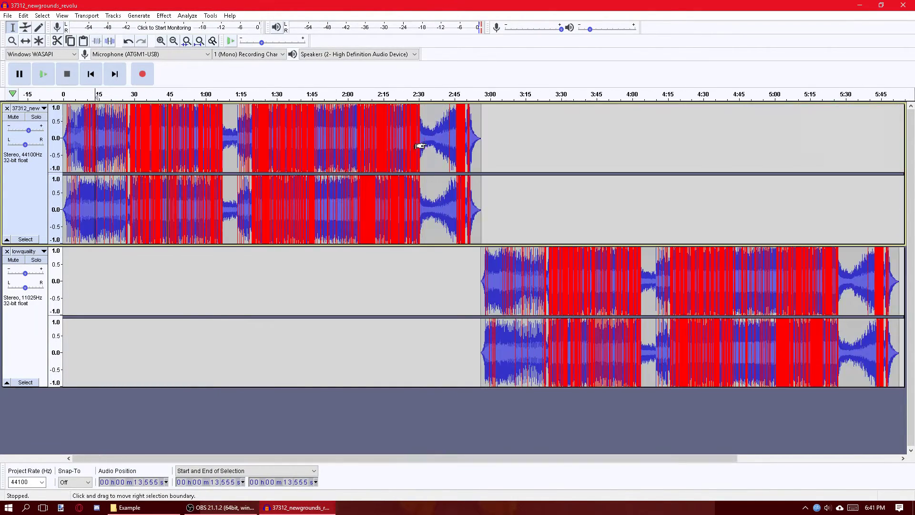
{"action": "left_click", "coordinate": [523, 266]}
{"action": "scroll", "coordinate": [523, 267], "scroll_direction": "up", "scroll_amount": 13}
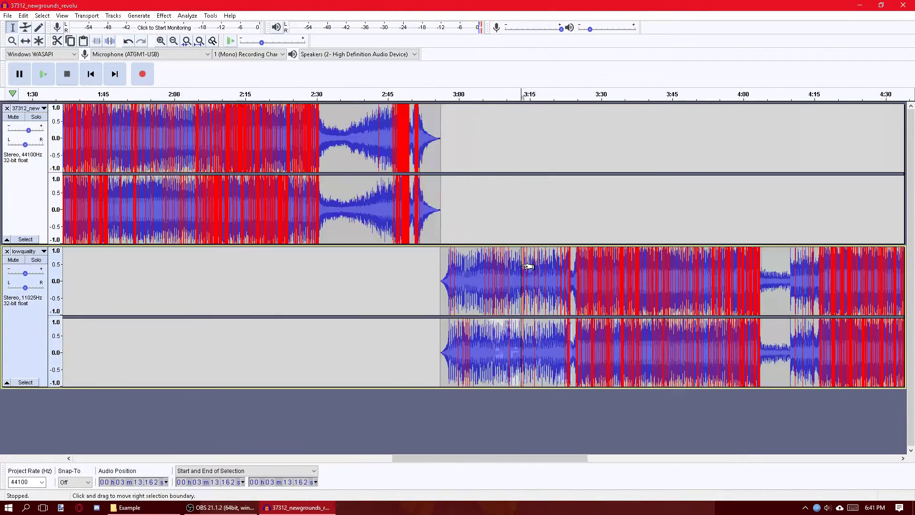
{"action": "scroll", "coordinate": [528, 266], "scroll_direction": "up", "scroll_amount": 2}
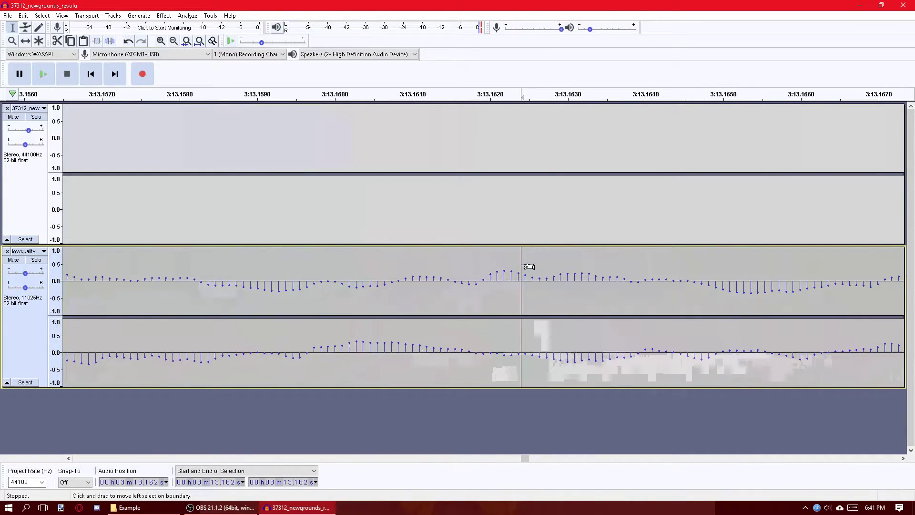
{"action": "scroll", "coordinate": [528, 267], "scroll_direction": "down", "scroll_amount": 13}
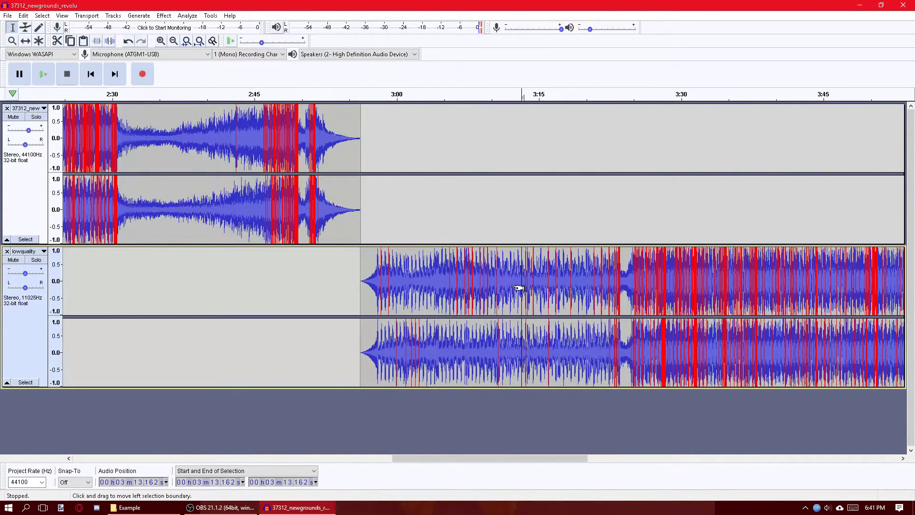
{"action": "scroll", "coordinate": [519, 288], "scroll_direction": "down", "scroll_amount": 2}
Close the first music track and the lowquality track, leaving the project without audio tracks
{"action": "left_click", "coordinate": [7, 108]}
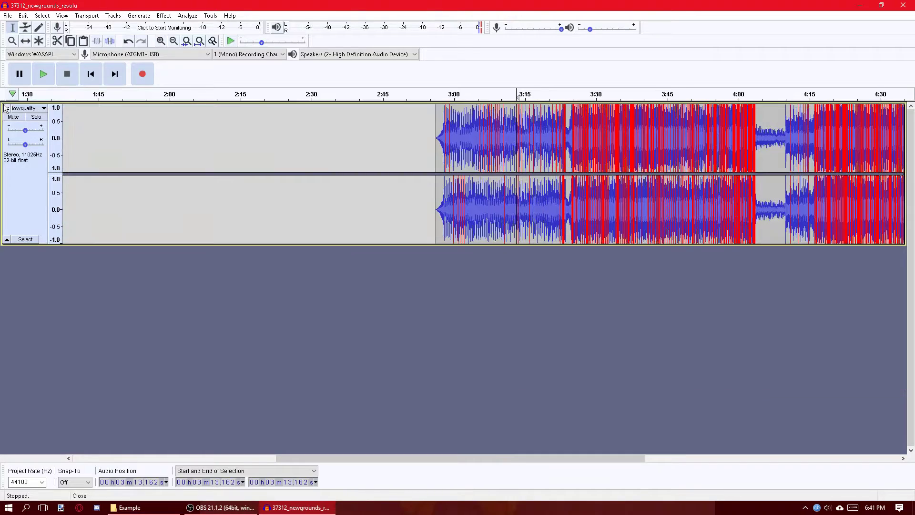
{"action": "left_click", "coordinate": [7, 108]}
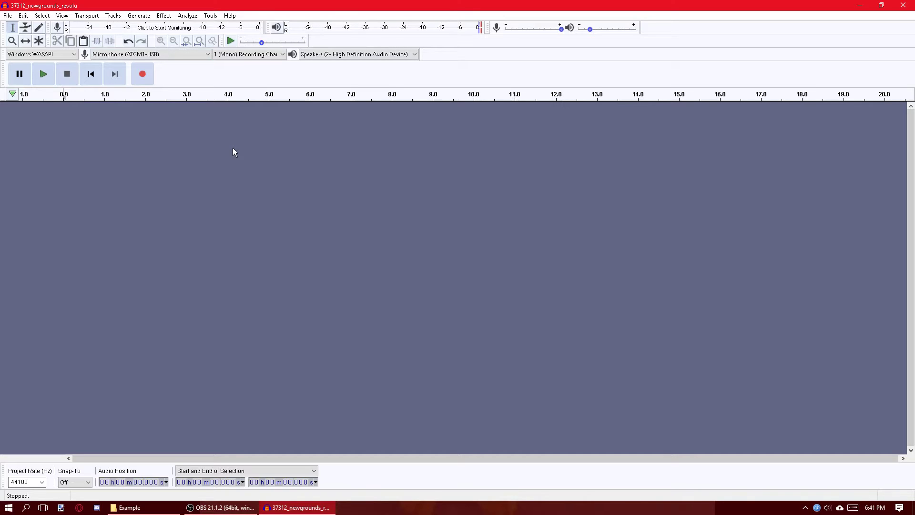
Record a new mono voice clip, then play it back from 2.473 s
{"action": "left_click", "coordinate": [144, 74]}
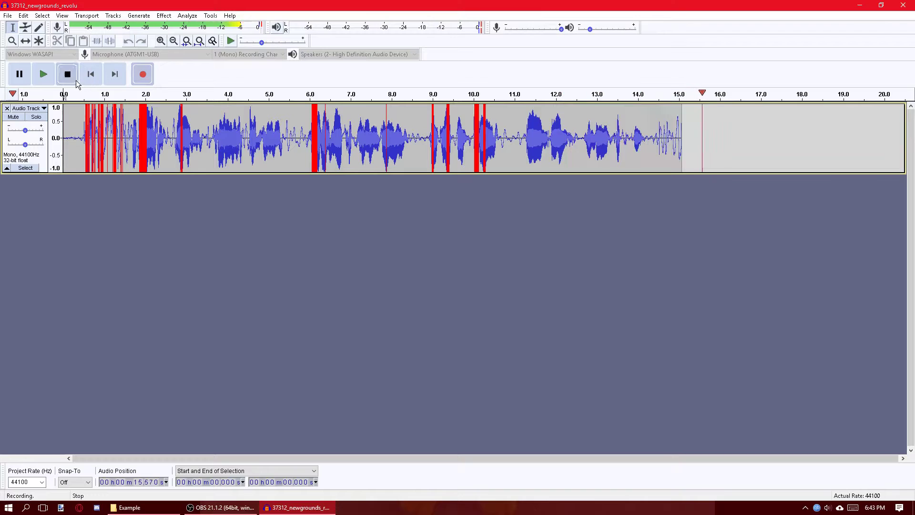
{"action": "left_click", "coordinate": [76, 84]}
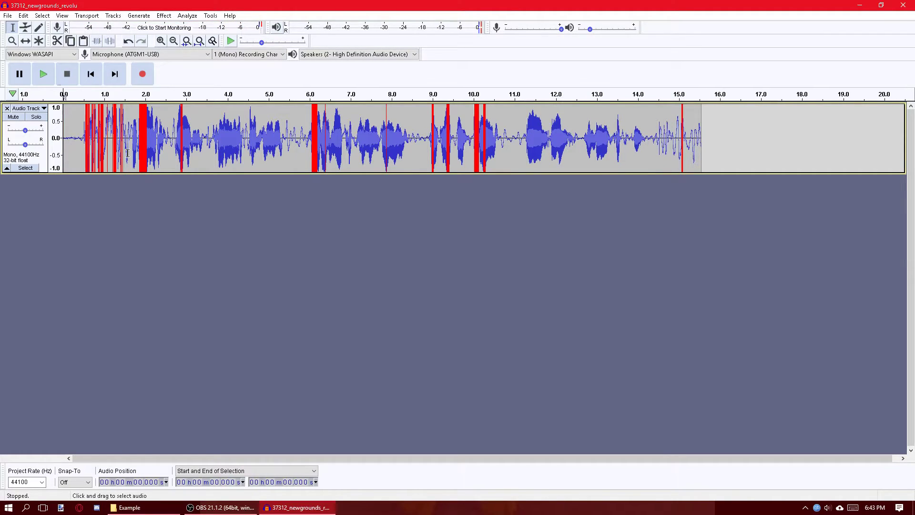
{"action": "left_click", "coordinate": [165, 124]}
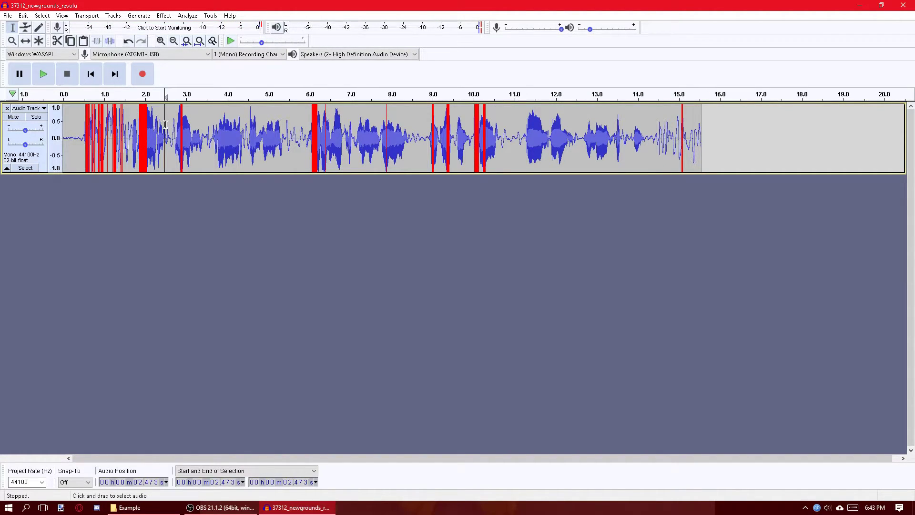
{"action": "key", "text": "space"}
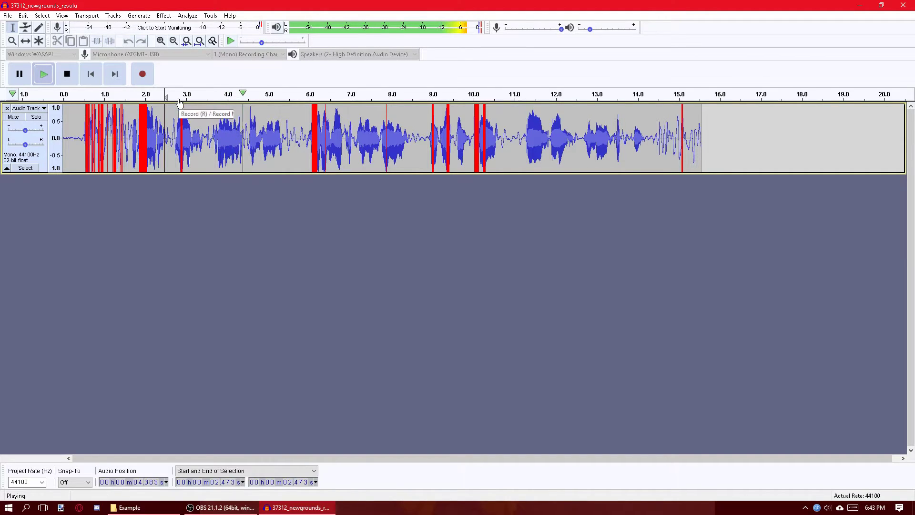
{"action": "left_click", "coordinate": [68, 84]}
Delete the recording's first 2.47 seconds and select the remaining clip
{"action": "left_click_drag", "start_coordinate": [165, 124], "coordinate": [42, 104]}
{"action": "key", "text": "Delete"}
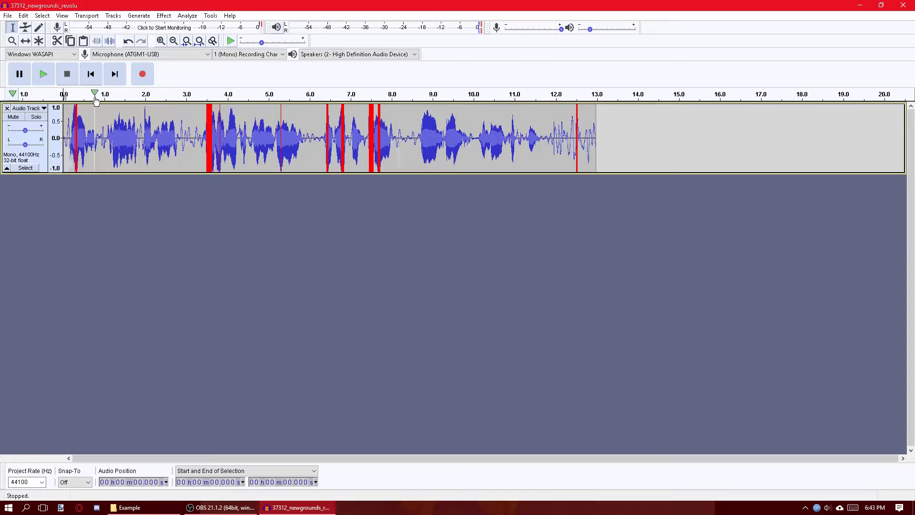
{"action": "key", "text": "ctrl+a"}
{"action": "left_click", "coordinate": [162, 16]}
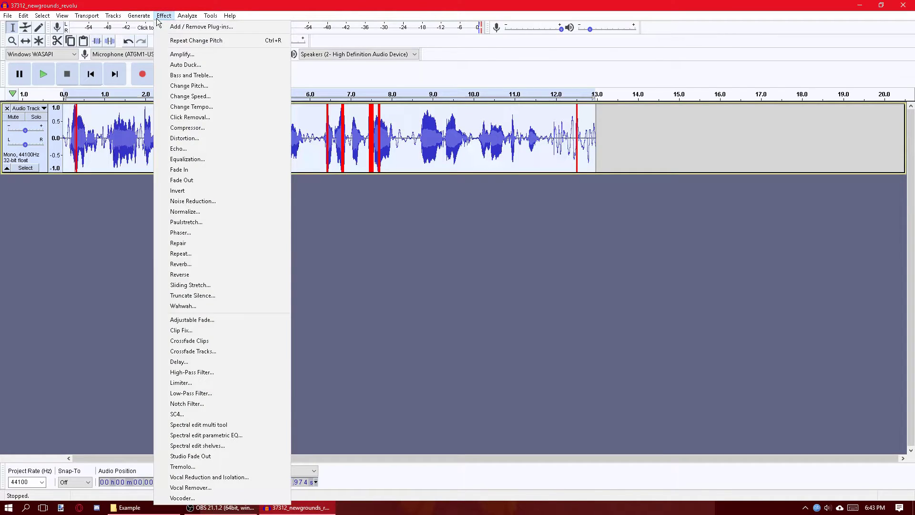
Raise the voice gain to +2.0 dB and pitch it up 2.05 semitones (F♯4 to G♯4), keeping tempo
{"action": "mouse_move", "coordinate": [113, 16]}
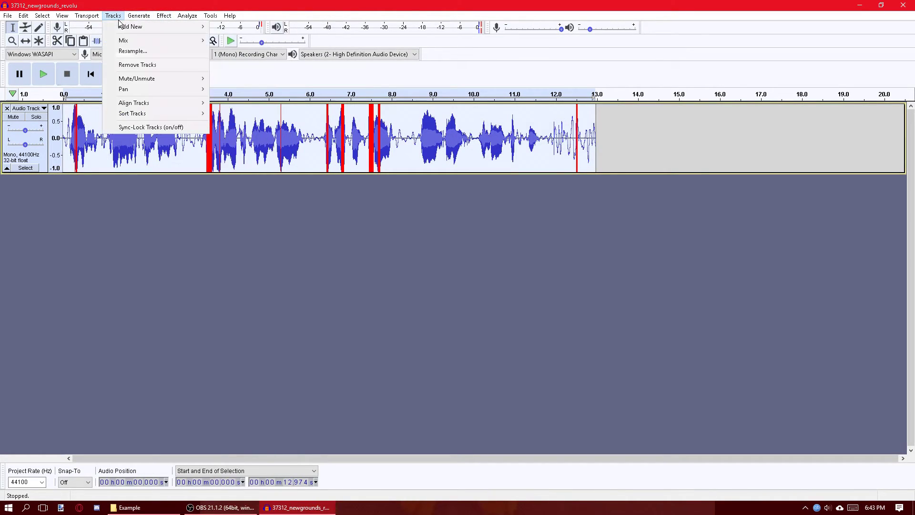
{"action": "left_click_drag", "start_coordinate": [25, 133], "coordinate": [28, 134]}
{"action": "left_click", "coordinate": [164, 16]}
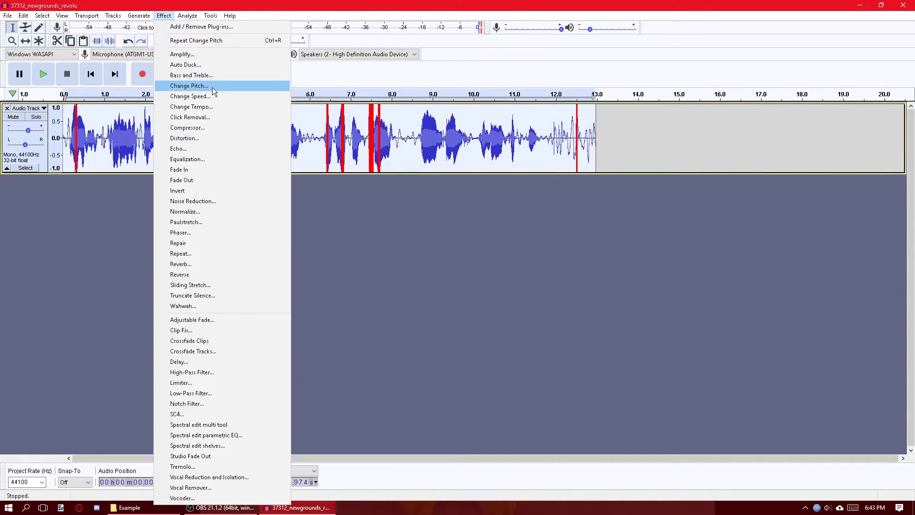
{"action": "left_click", "coordinate": [206, 85]}
{"action": "key", "text": "Return"}
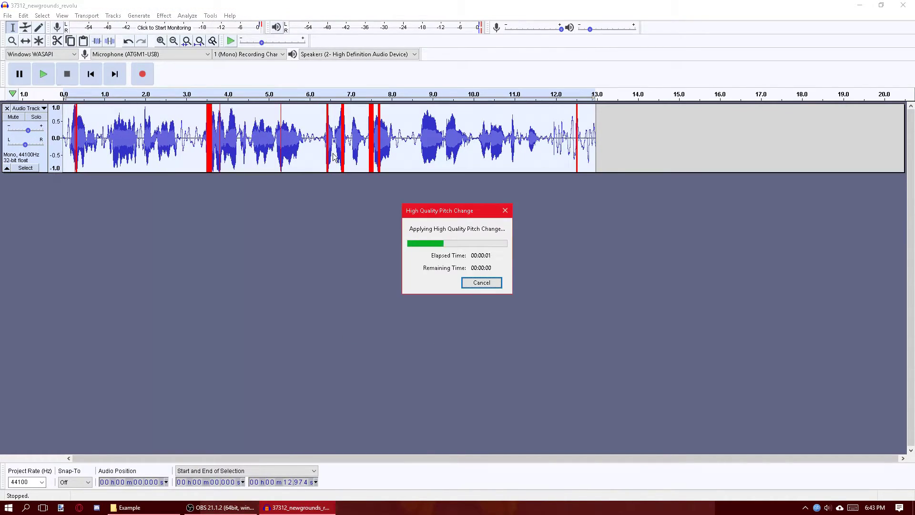
{"action": "left_click", "coordinate": [167, 16]}
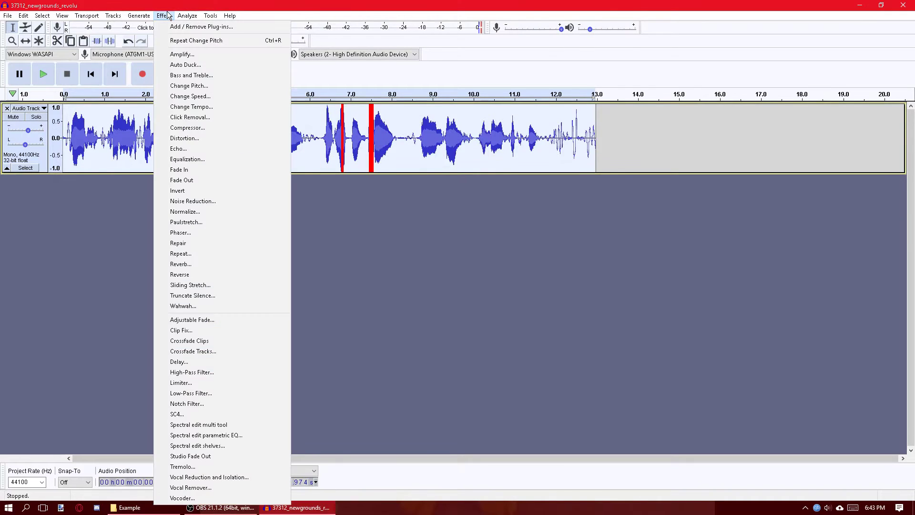
{"action": "left_click", "coordinate": [200, 85]}
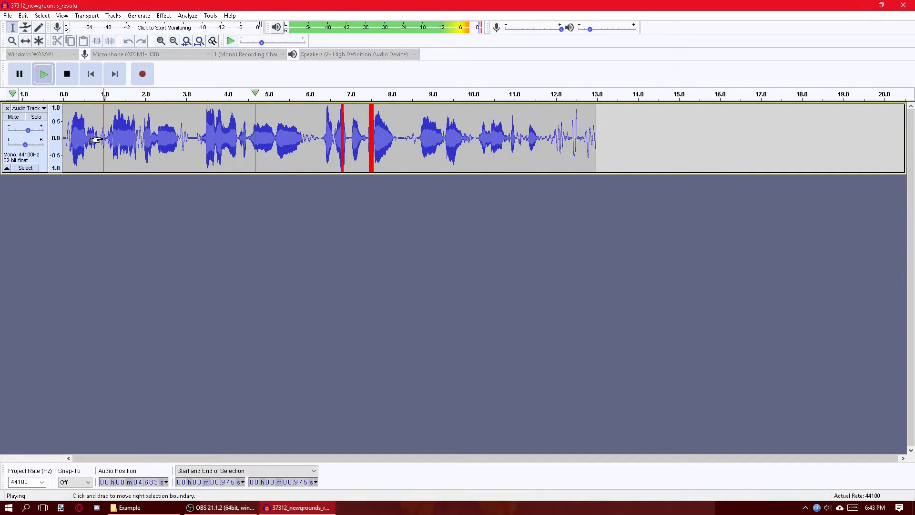
{"action": "key", "text": "space"}
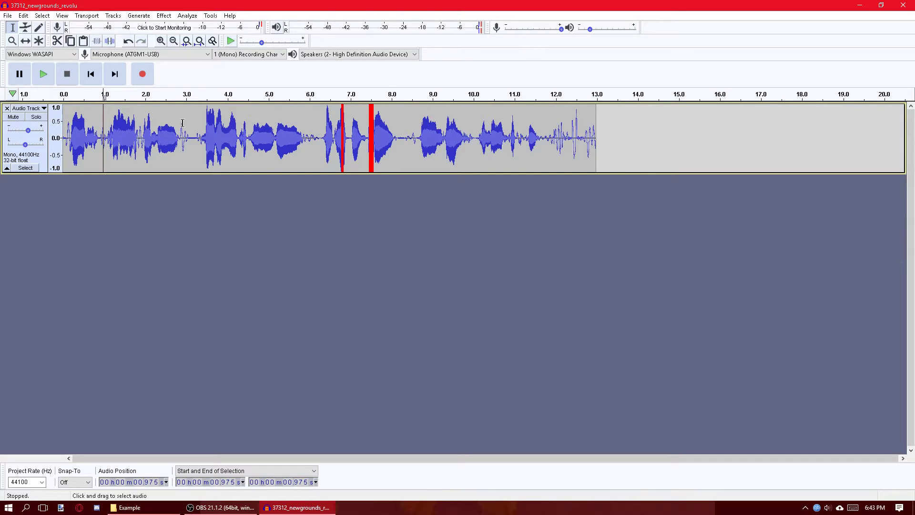
Resample the whole voice track to 11025 Hz
{"action": "left_click", "coordinate": [143, 16]}
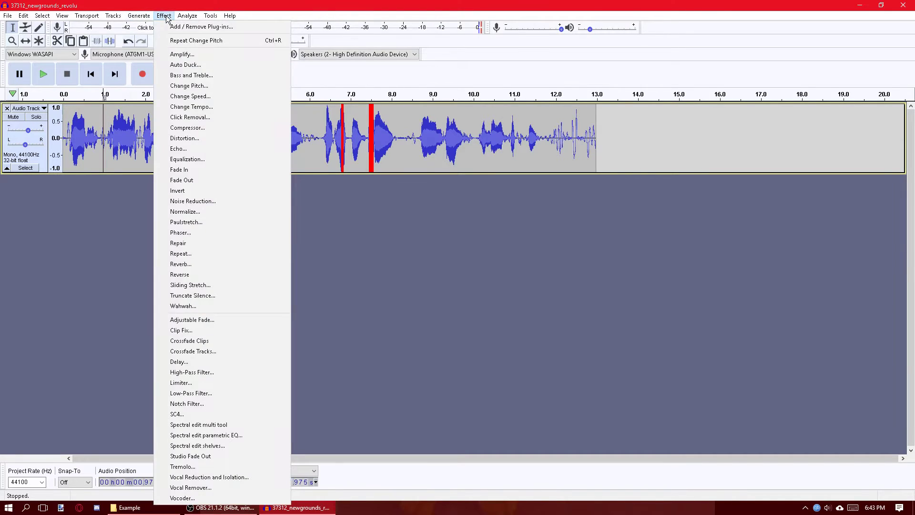
{"action": "key", "text": "Escape"}
{"action": "key", "text": "ctrl+a"}
{"action": "left_click", "coordinate": [164, 16]}
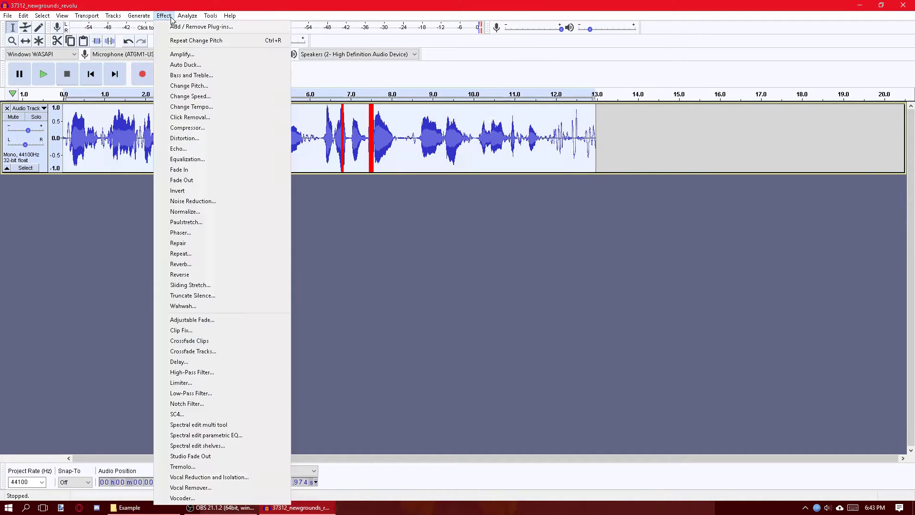
{"action": "left_click", "coordinate": [126, 49]}
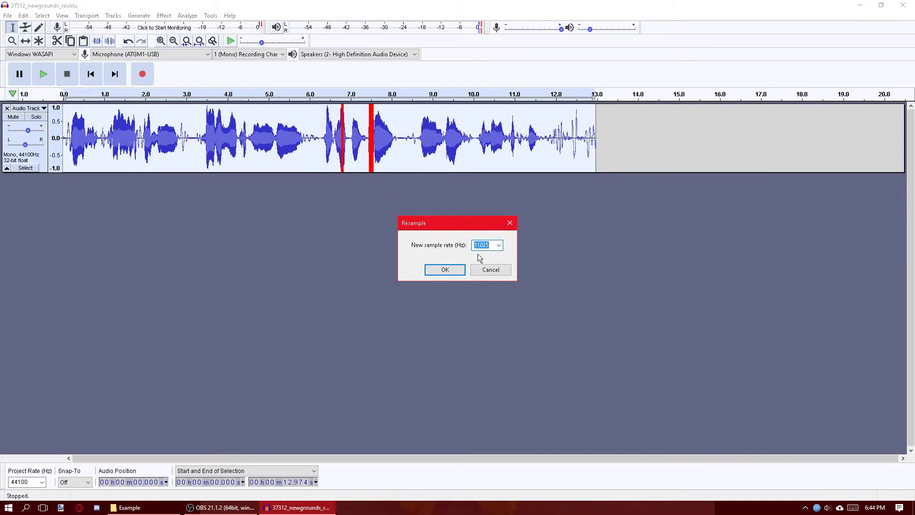
{"action": "left_click", "coordinate": [453, 270]}
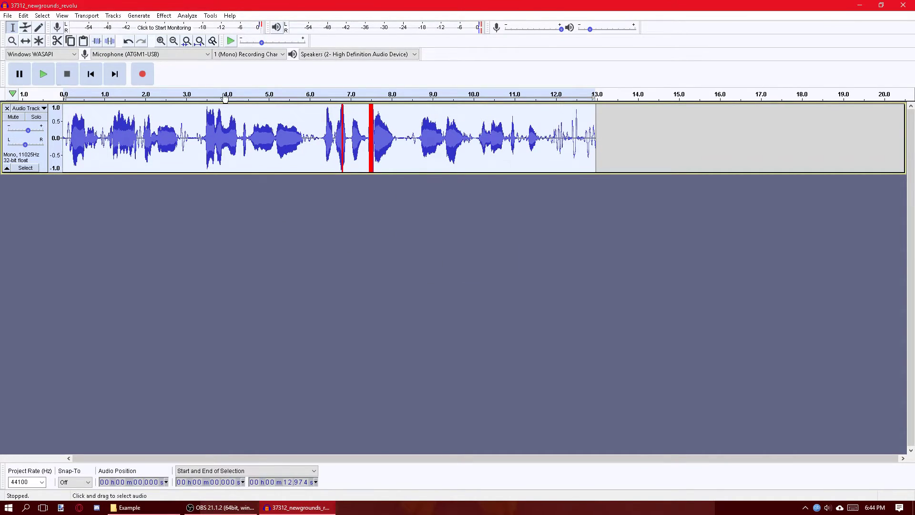
Run the Bitcrush Upscaler script from the Nyquist Prompt on the voice clip
{"action": "left_click", "coordinate": [165, 16]}
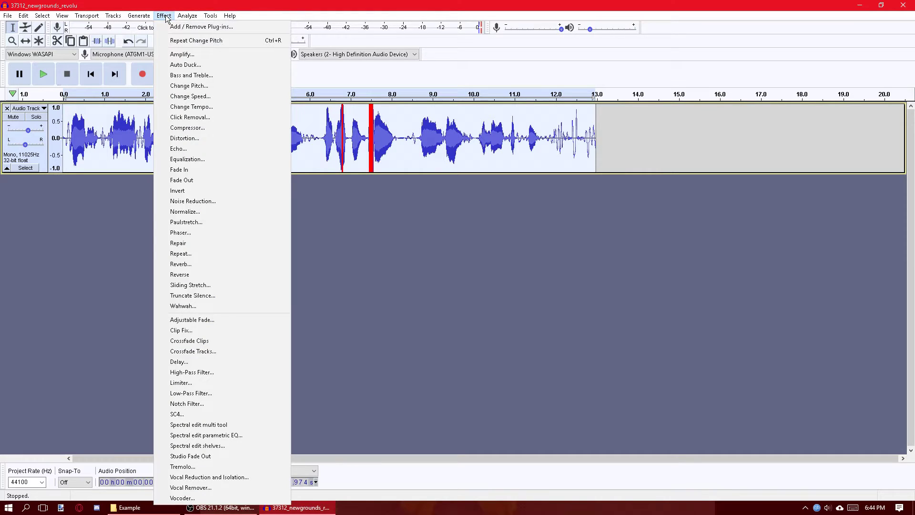
{"action": "left_click", "coordinate": [246, 89]}
{"action": "left_click", "coordinate": [419, 231]}
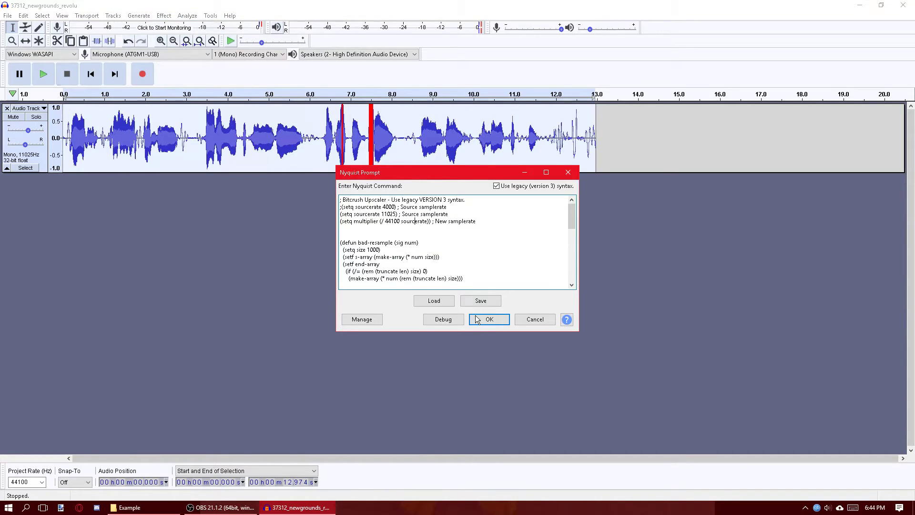
{"action": "left_click", "coordinate": [496, 323]}
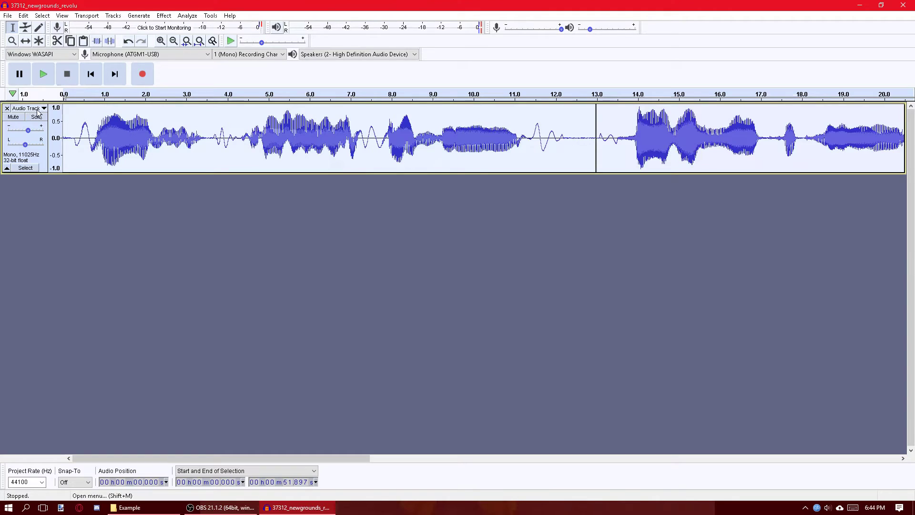
Set the track rate back to 44100 Hz and play the bitcrushed voice
{"action": "left_click", "coordinate": [28, 108]}
{"action": "mouse_move", "coordinate": [71, 295]}
{"action": "left_click", "coordinate": [156, 339]}
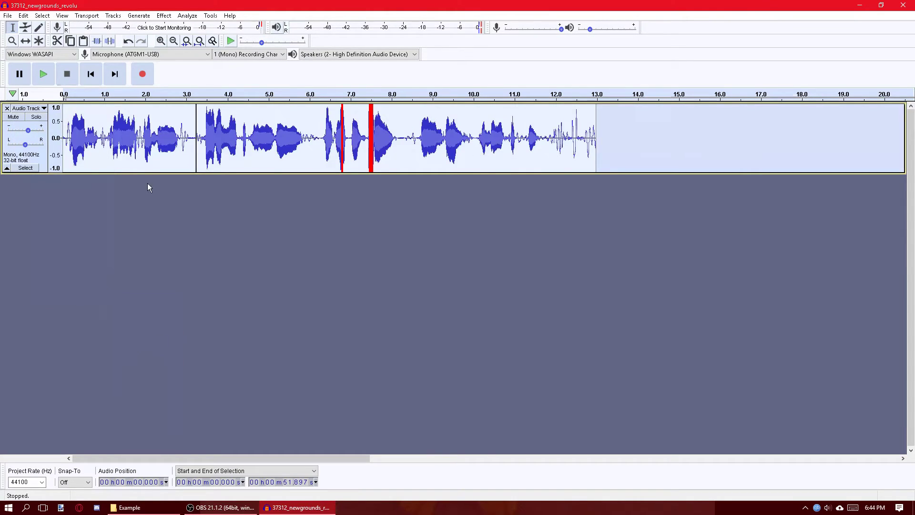
{"action": "left_click", "coordinate": [65, 133]}
{"action": "key", "text": "space"}
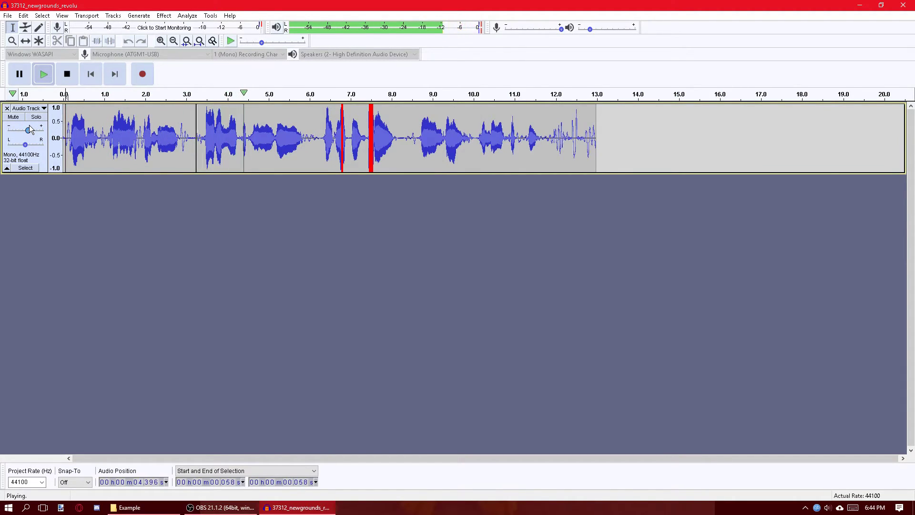
Stop playback and drag the voice track's Pan slider fully to L
{"action": "left_click", "coordinate": [67, 75]}
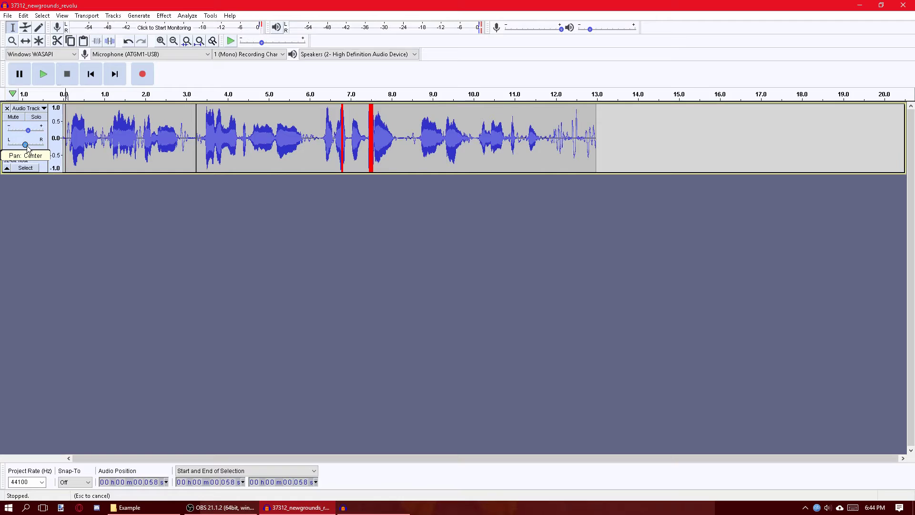
{"action": "left_click_drag", "start_coordinate": [27, 149], "coordinate": [7, 149]}
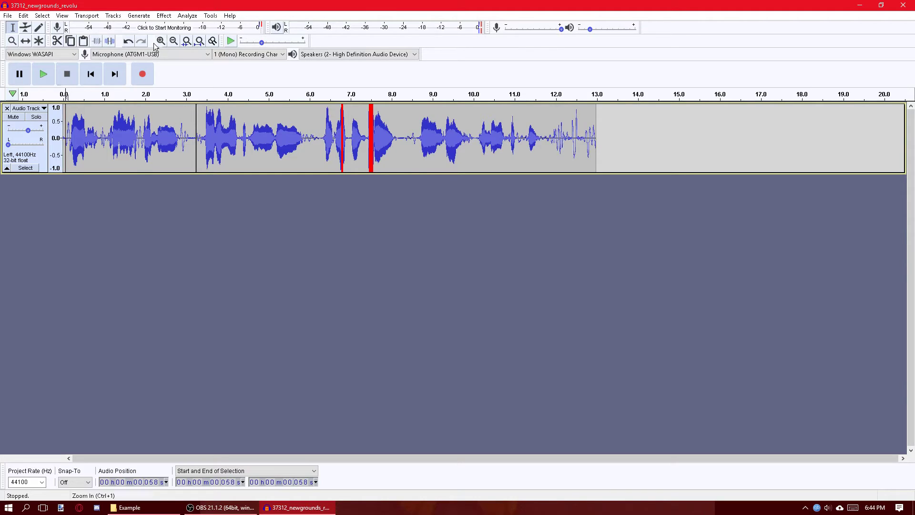
{"action": "left_click", "coordinate": [142, 19]}
Add a new stereo track below the voice and place the cursor at the project start
{"action": "mouse_move", "coordinate": [113, 16]}
{"action": "mouse_move", "coordinate": [153, 28]}
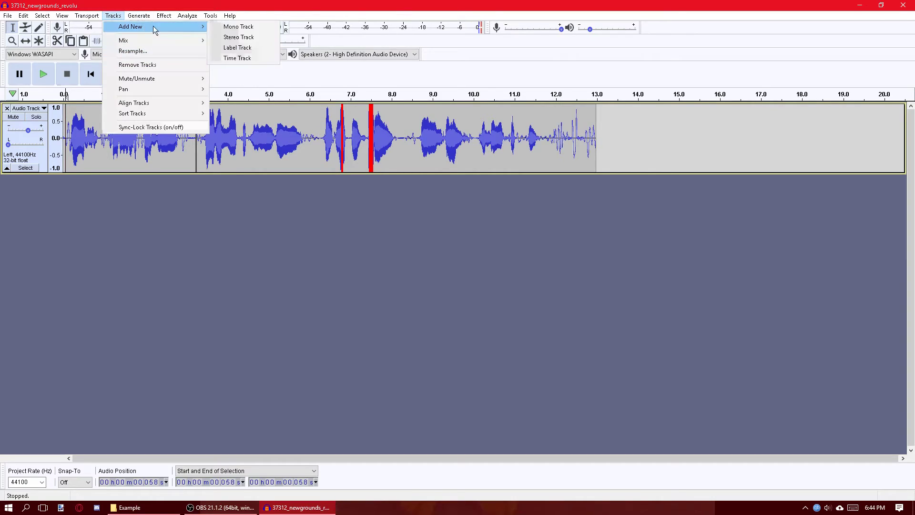
{"action": "left_click", "coordinate": [259, 38]}
{"action": "left_click", "coordinate": [128, 200]}
{"action": "left_click", "coordinate": [95, 78]}
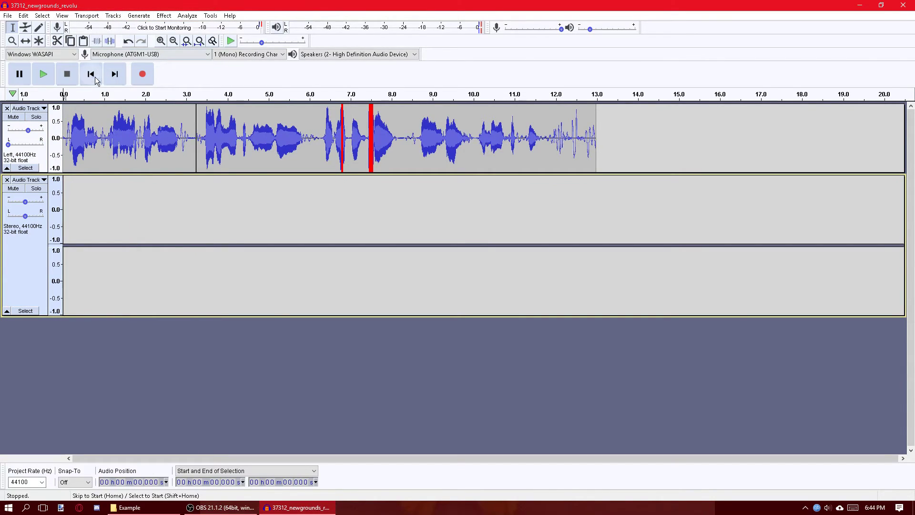
Generate Brownian noise in the stereo track, trimmed to end with the voice
{"action": "left_click", "coordinate": [139, 15]}
{"action": "left_click", "coordinate": [175, 62]}
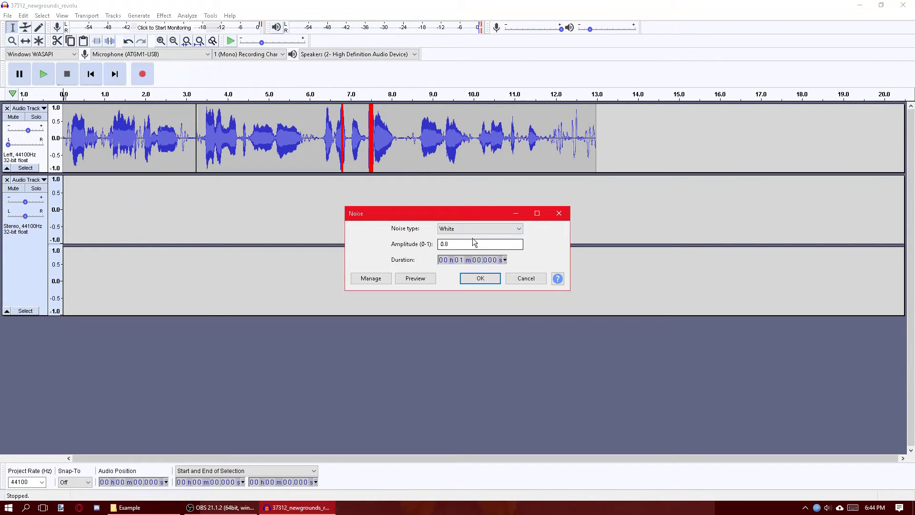
{"action": "left_click", "coordinate": [465, 229]}
{"action": "left_click", "coordinate": [461, 251]}
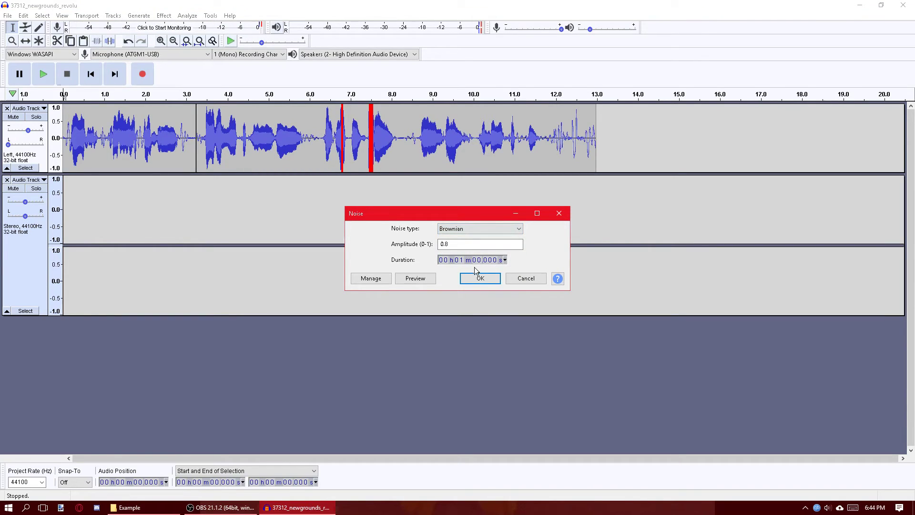
{"action": "left_click", "coordinate": [480, 278]}
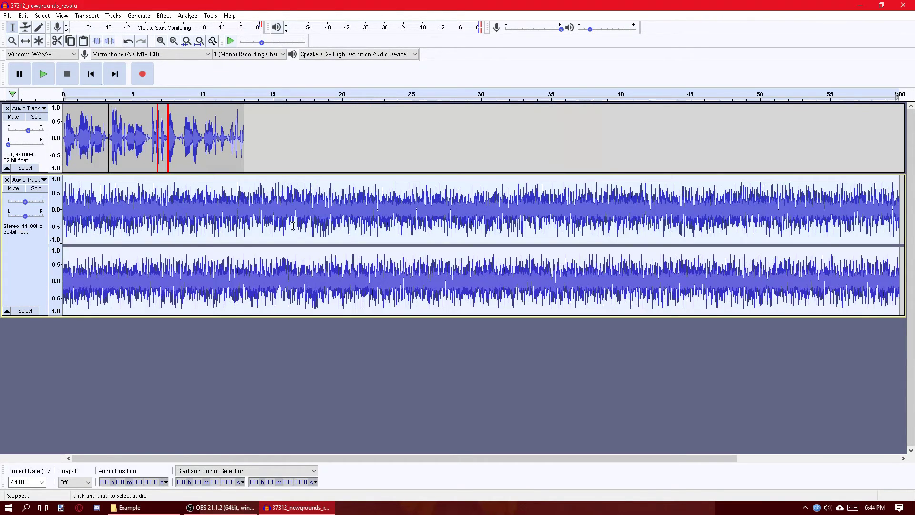
{"action": "key", "text": "ctrl+z"}
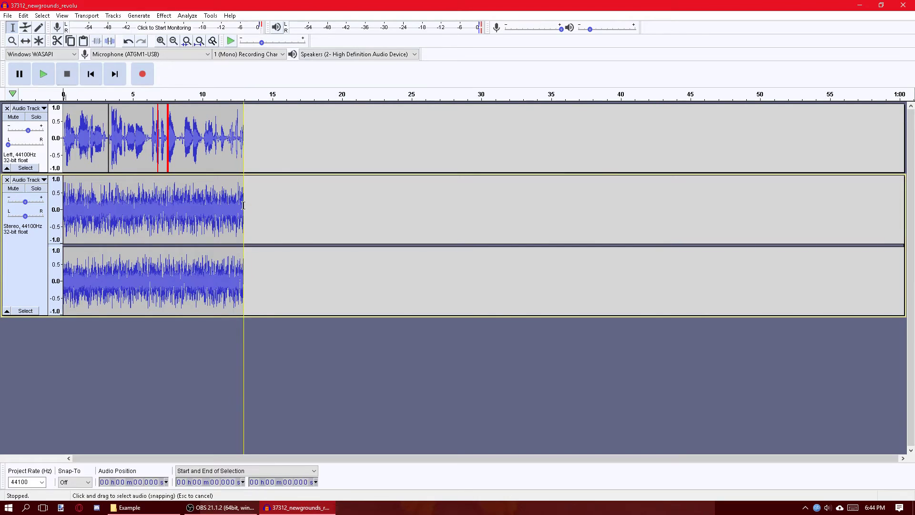
Lower the noise track's gain slightly and pan it 80% right while playing both tracks
{"action": "key", "text": "space"}
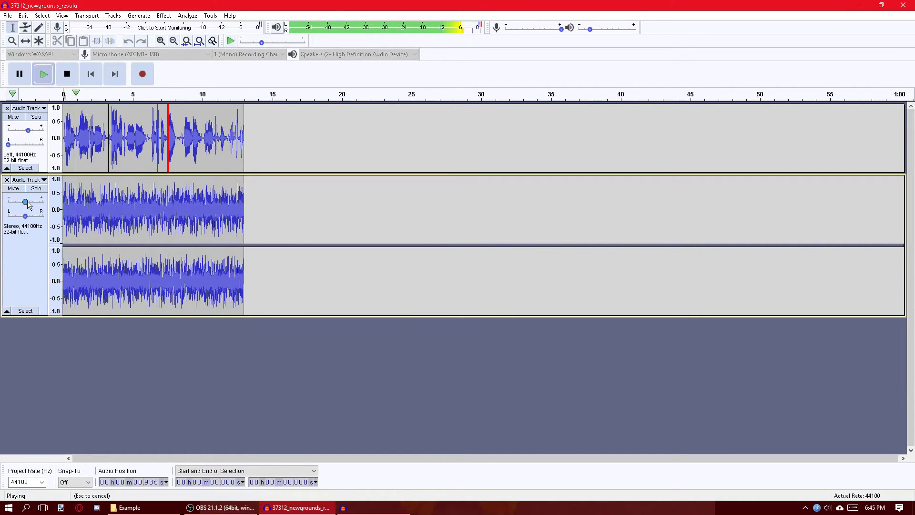
{"action": "left_click_drag", "start_coordinate": [27, 202], "coordinate": [23, 202]}
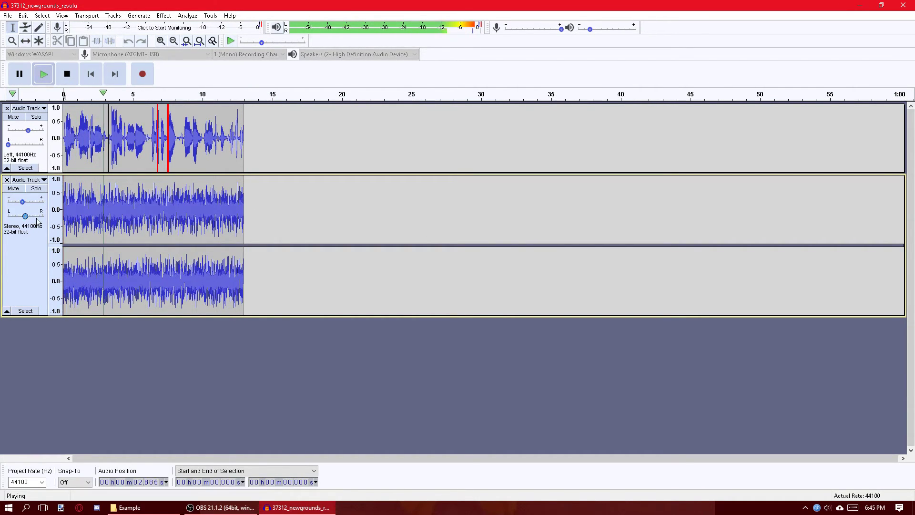
{"action": "left_click_drag", "start_coordinate": [26, 216], "coordinate": [40, 217]}
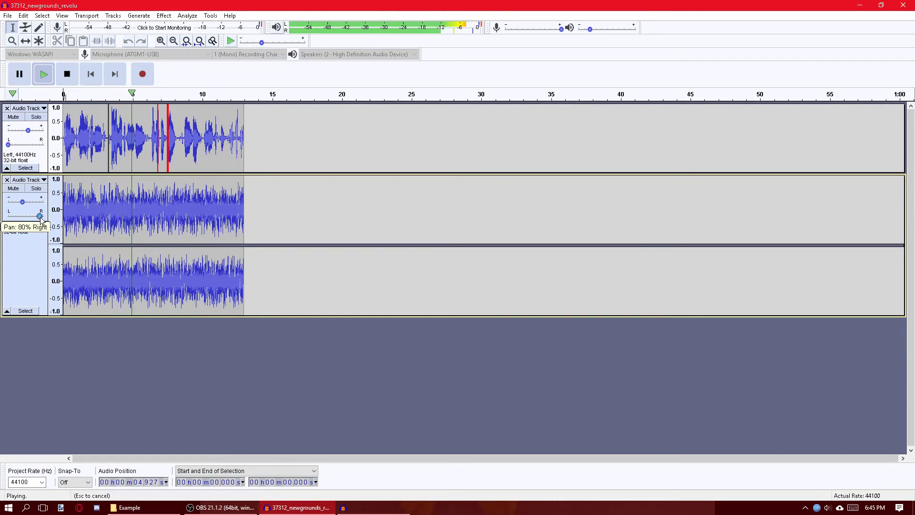
{"action": "key", "text": "space"}
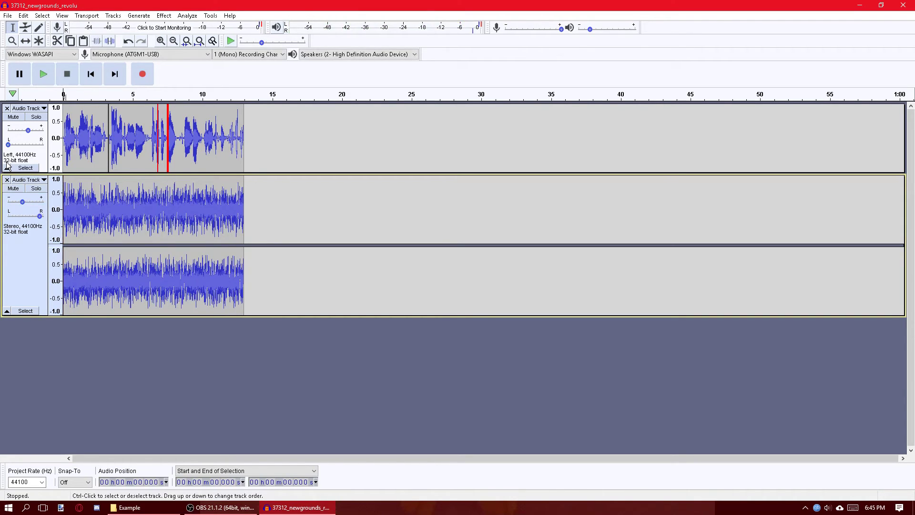
{"action": "left_click", "coordinate": [87, 138]}
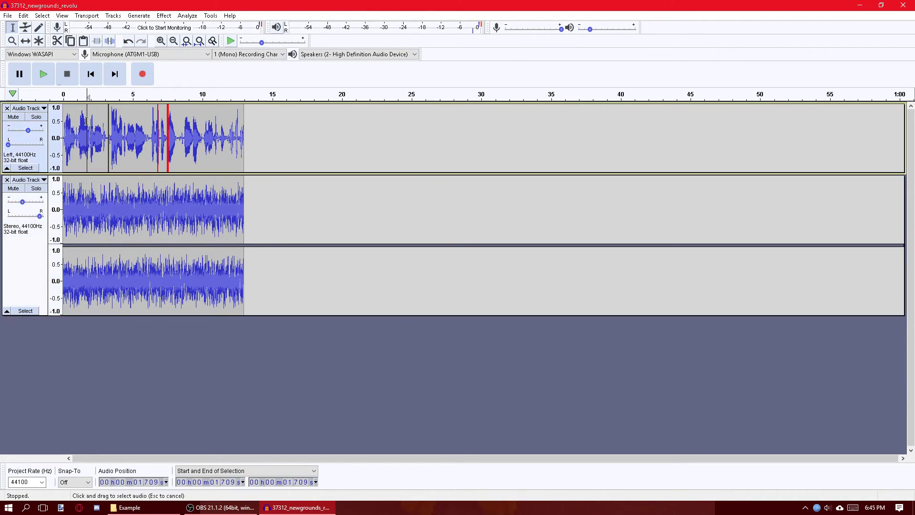
{"action": "left_click", "coordinate": [82, 77]}
{"action": "left_click", "coordinate": [50, 76]}
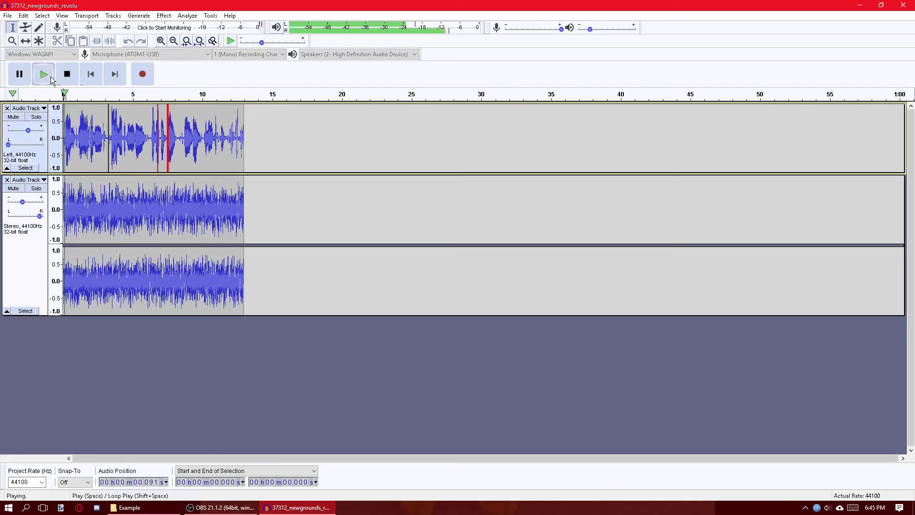
{"action": "left_click", "coordinate": [131, 125]}
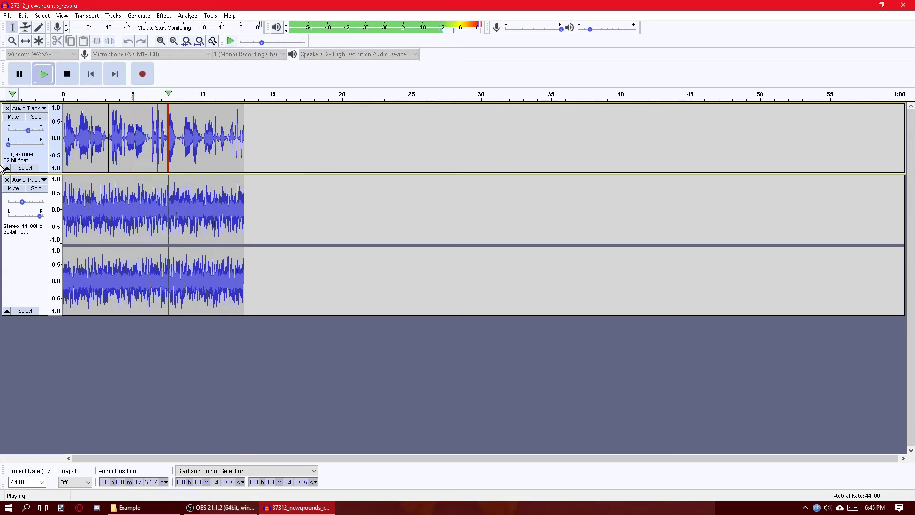
{"action": "left_click", "coordinate": [29, 130]}
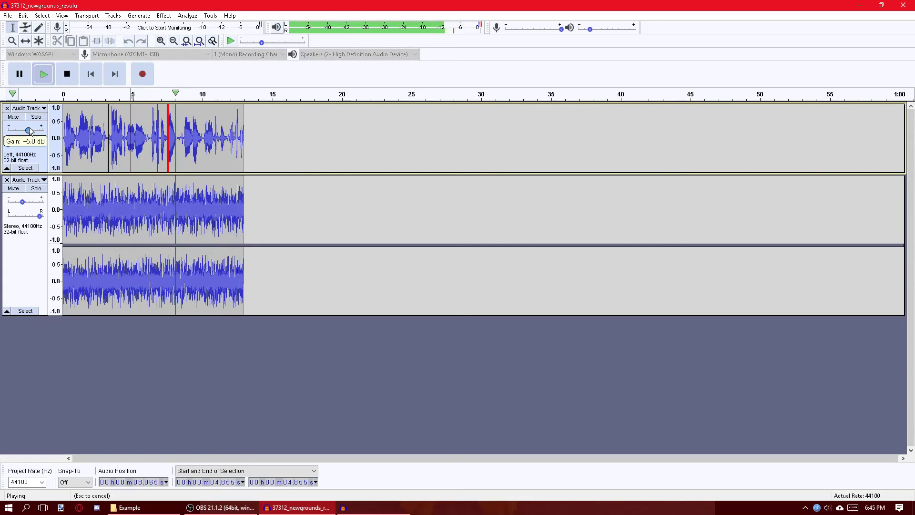
{"action": "left_click", "coordinate": [66, 77]}
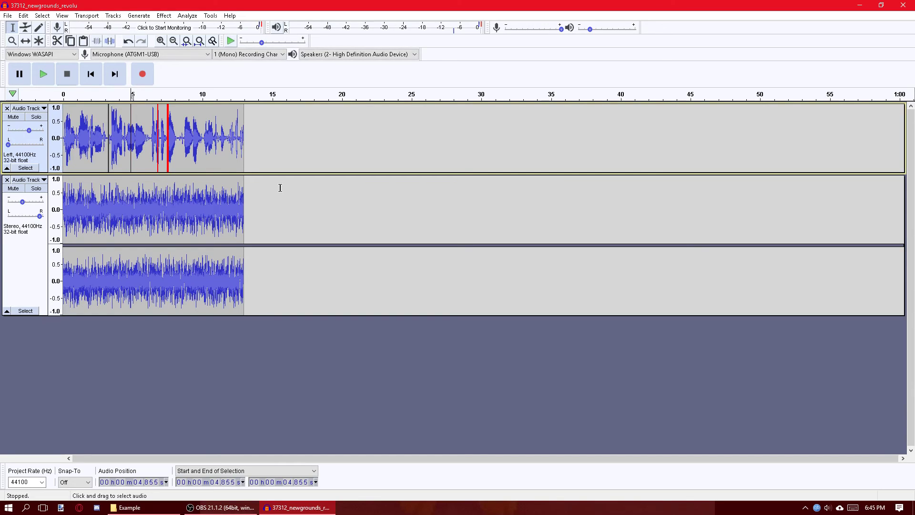